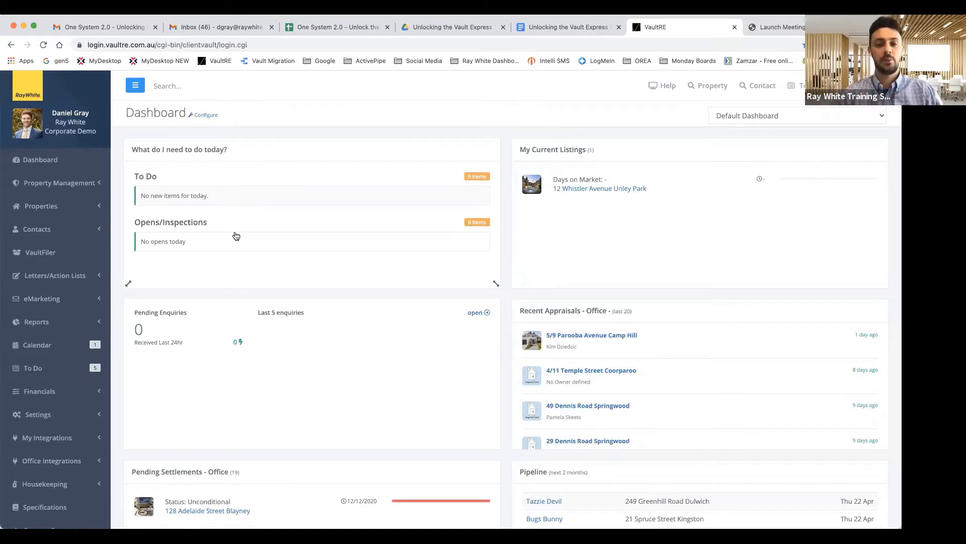
Open VaultHub – Online Videos & Training from Help in the top bar
{"action": "left_click", "coordinate": [654, 88]}
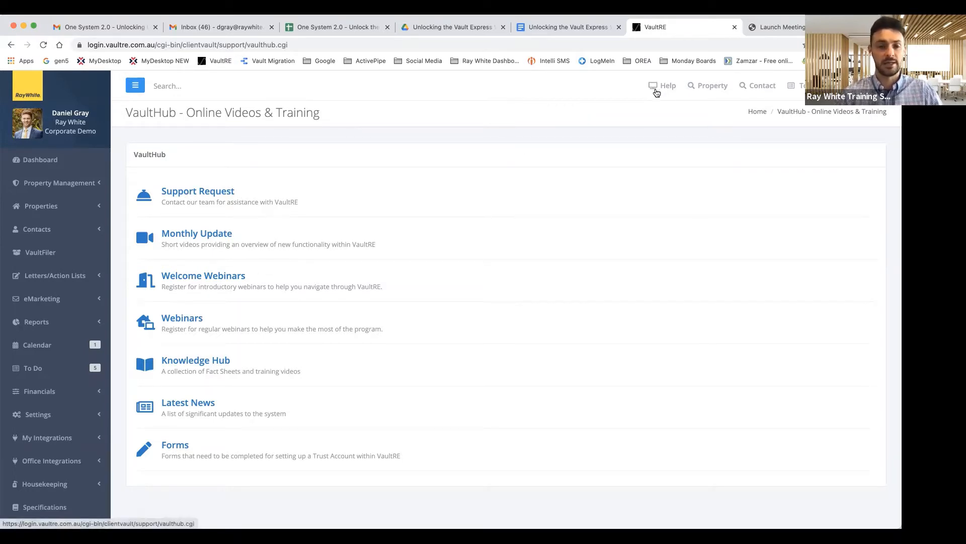
{"action": "left_click", "coordinate": [41, 159]}
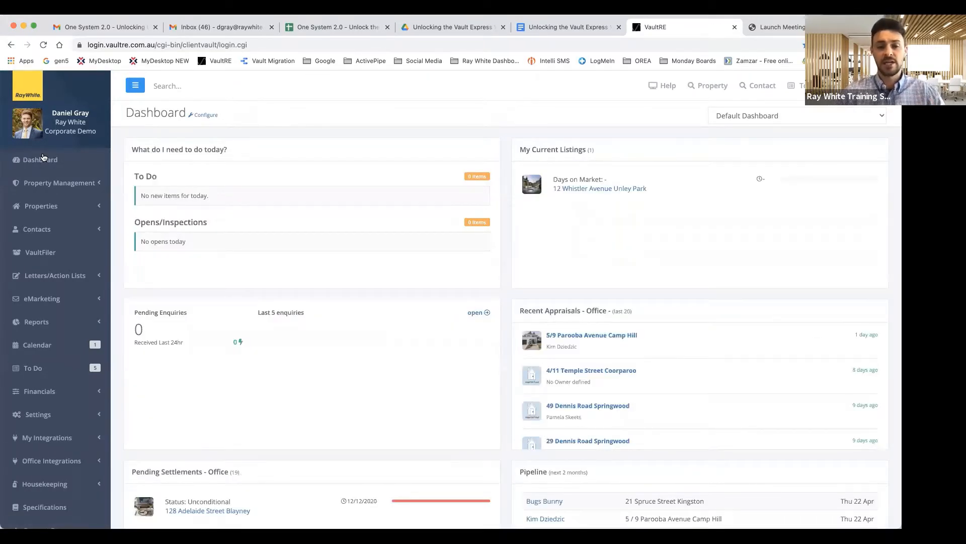
{"action": "left_click", "coordinate": [597, 191]}
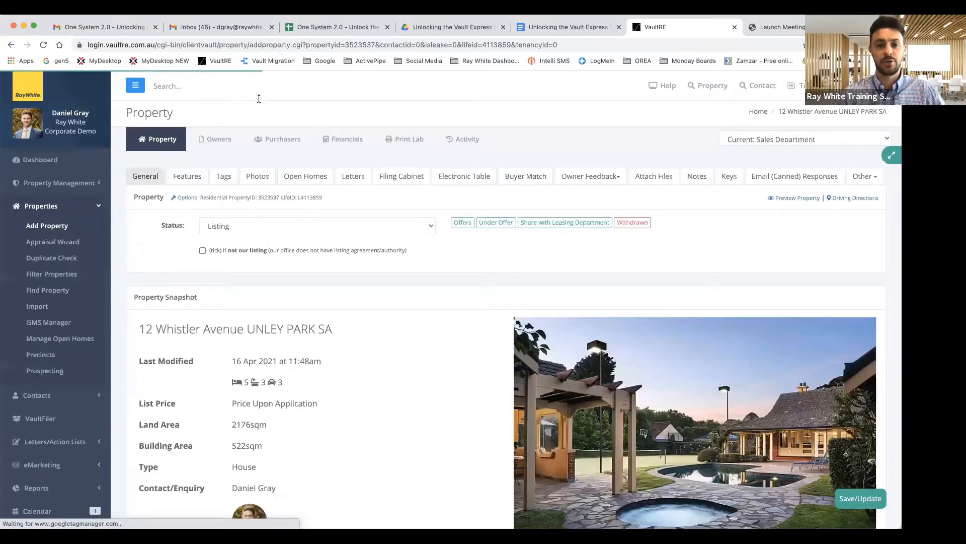
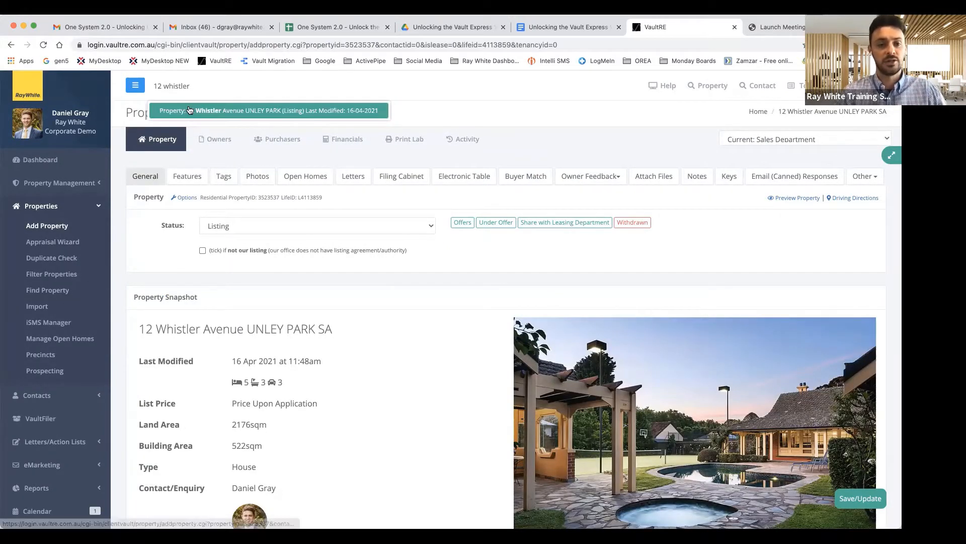
{"action": "left_click", "coordinate": [268, 153]}
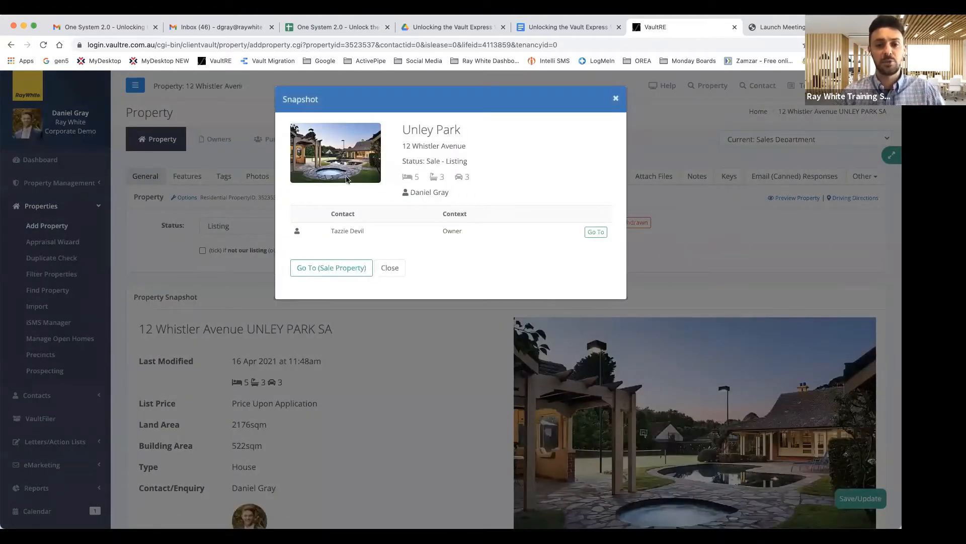
{"action": "left_click", "coordinate": [334, 268]}
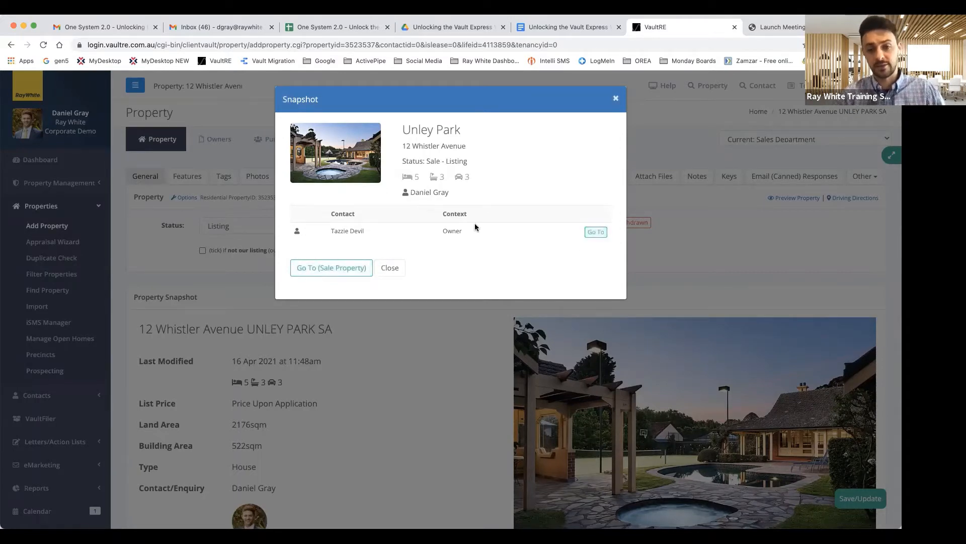
{"action": "left_click", "coordinate": [337, 267]}
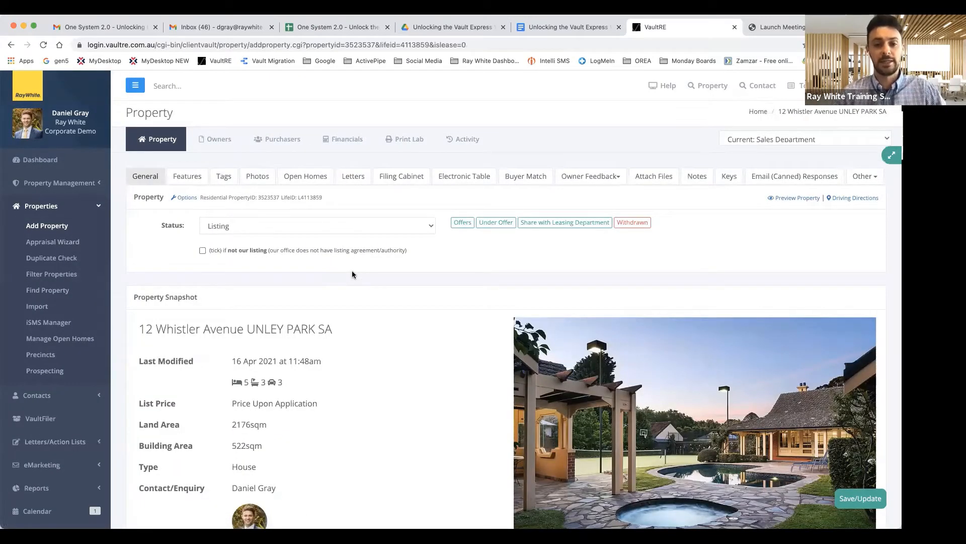
Scroll through the General tab's Property Snapshot, then show the Open Homes sub-tab
{"action": "scroll", "coordinate": [352, 274], "scroll_direction": "down", "scroll_amount": 1}
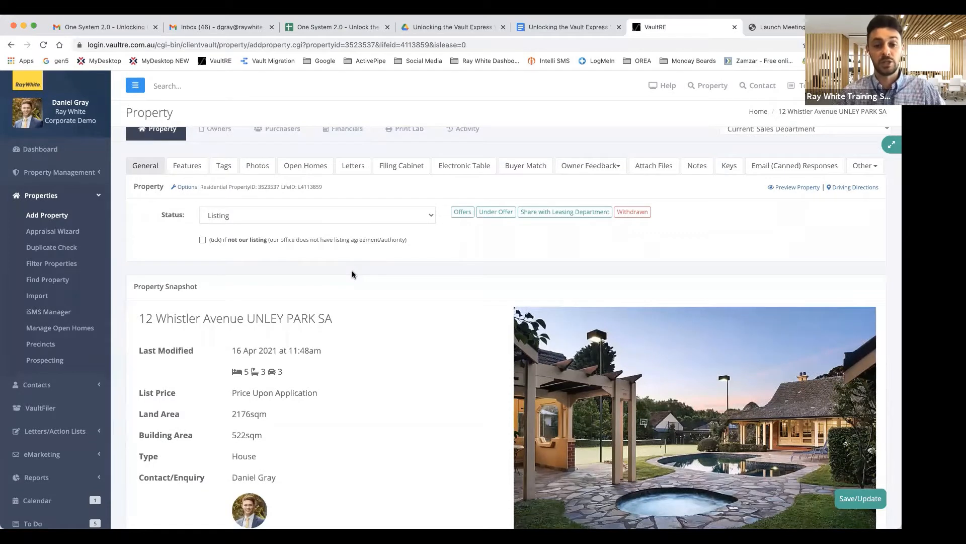
{"action": "scroll", "coordinate": [351, 274], "scroll_direction": "up", "scroll_amount": 1}
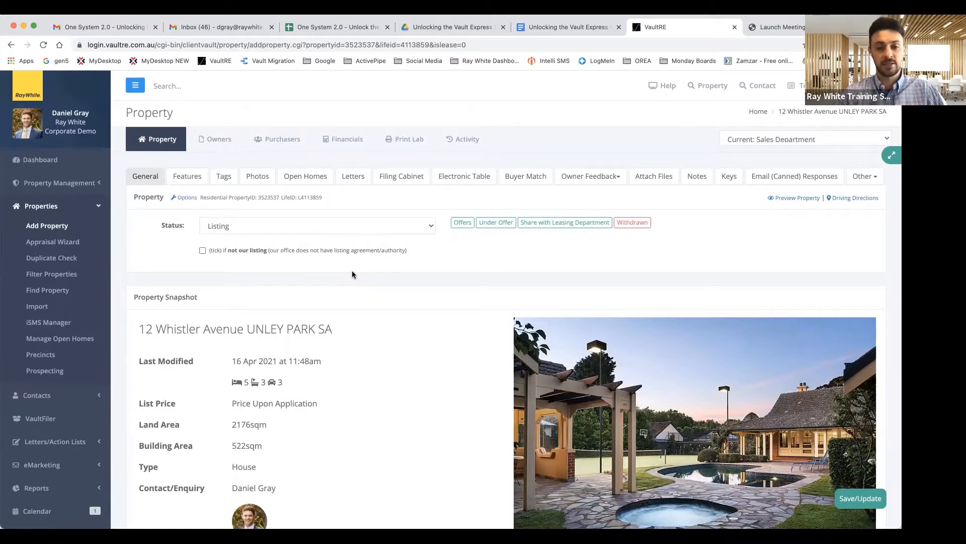
{"action": "scroll", "coordinate": [351, 274], "scroll_direction": "down", "scroll_amount": 5}
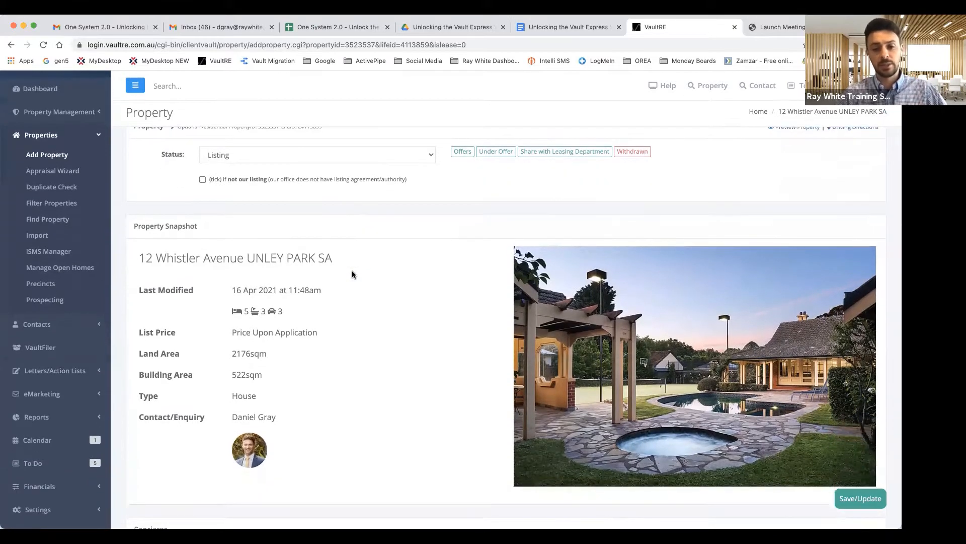
{"action": "scroll", "coordinate": [352, 274], "scroll_direction": "up", "scroll_amount": 5}
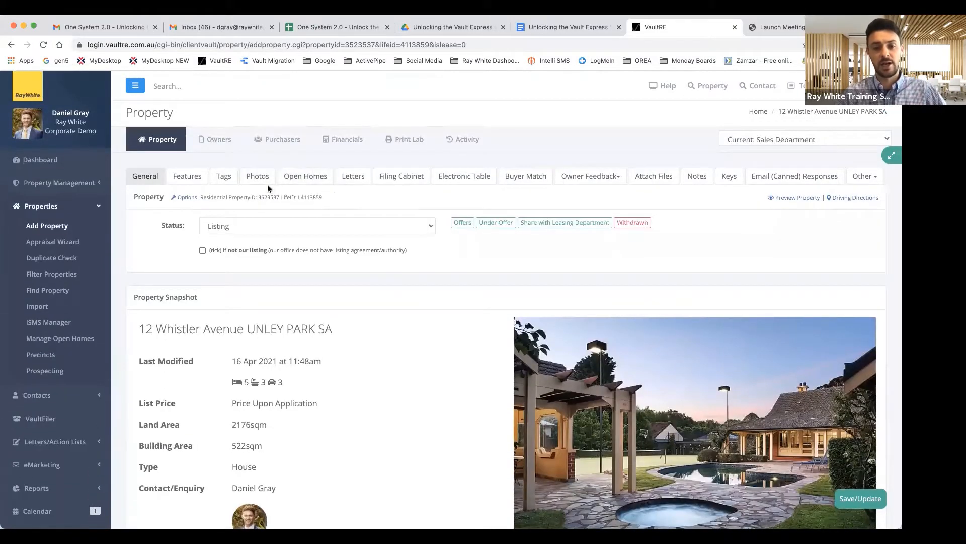
{"action": "scroll", "coordinate": [397, 381], "scroll_direction": "down", "scroll_amount": 8}
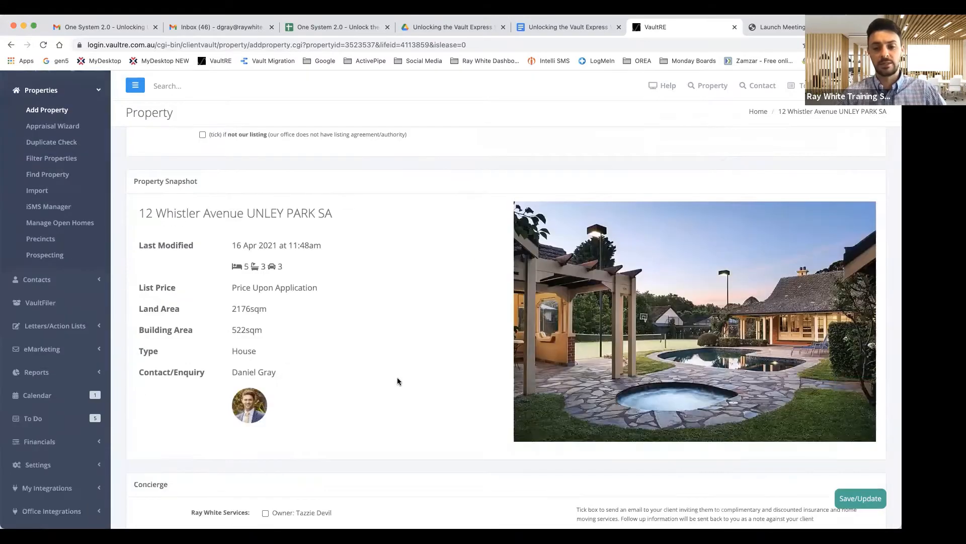
{"action": "scroll", "coordinate": [398, 381], "scroll_direction": "down", "scroll_amount": 10}
{"action": "scroll", "coordinate": [398, 381], "scroll_direction": "up", "scroll_amount": 15}
{"action": "scroll", "coordinate": [398, 381], "scroll_direction": "down", "scroll_amount": 1}
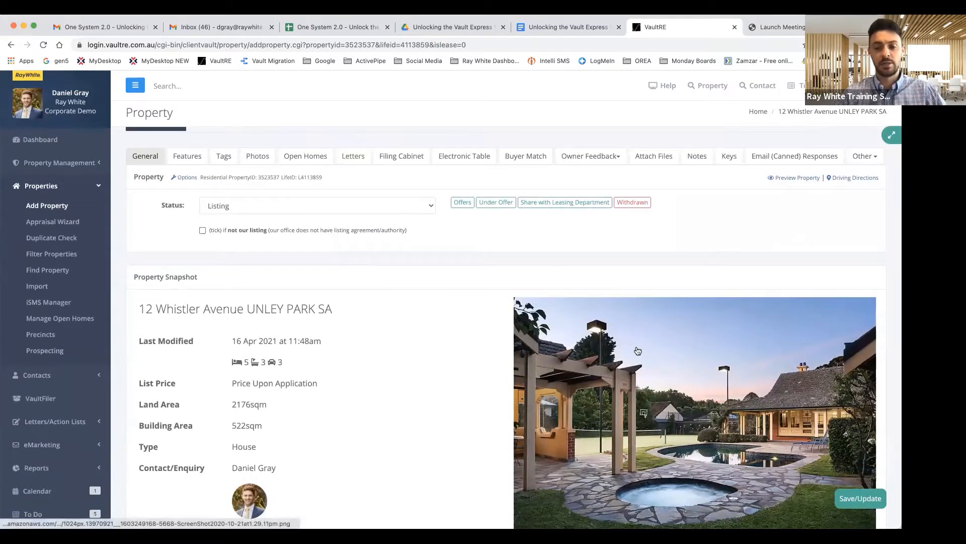
{"action": "scroll", "coordinate": [368, 341], "scroll_direction": "down", "scroll_amount": 1}
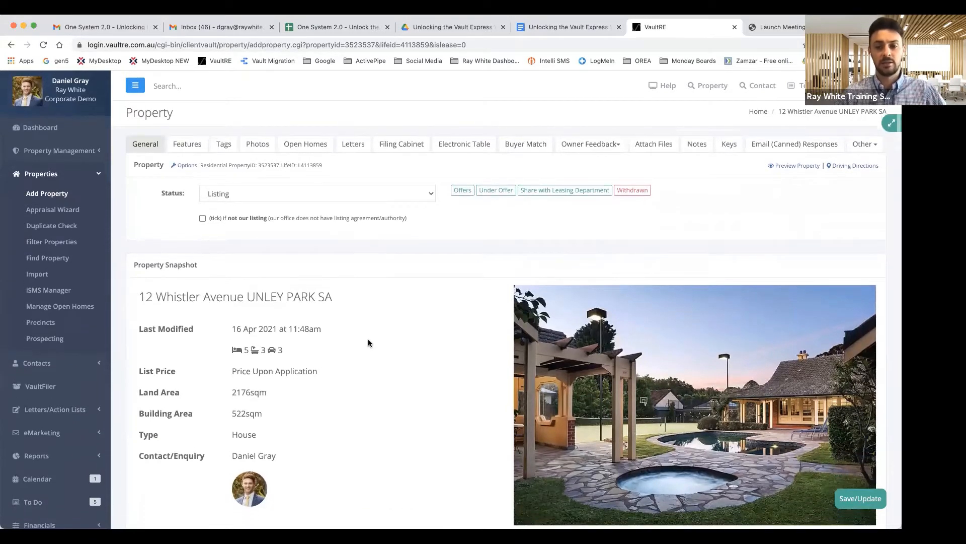
{"action": "scroll", "coordinate": [367, 340], "scroll_direction": "up", "scroll_amount": 2}
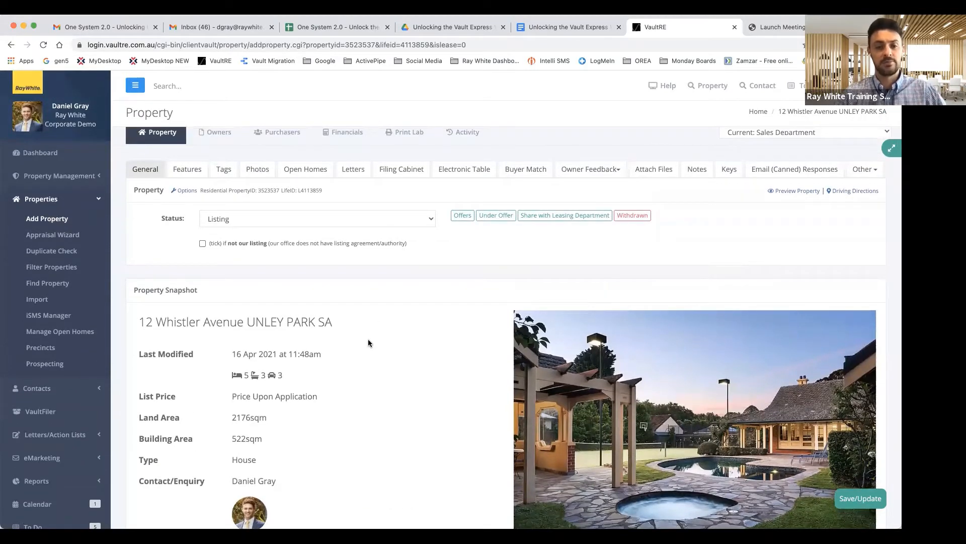
{"action": "scroll", "coordinate": [320, 285], "scroll_direction": "up", "scroll_amount": 1}
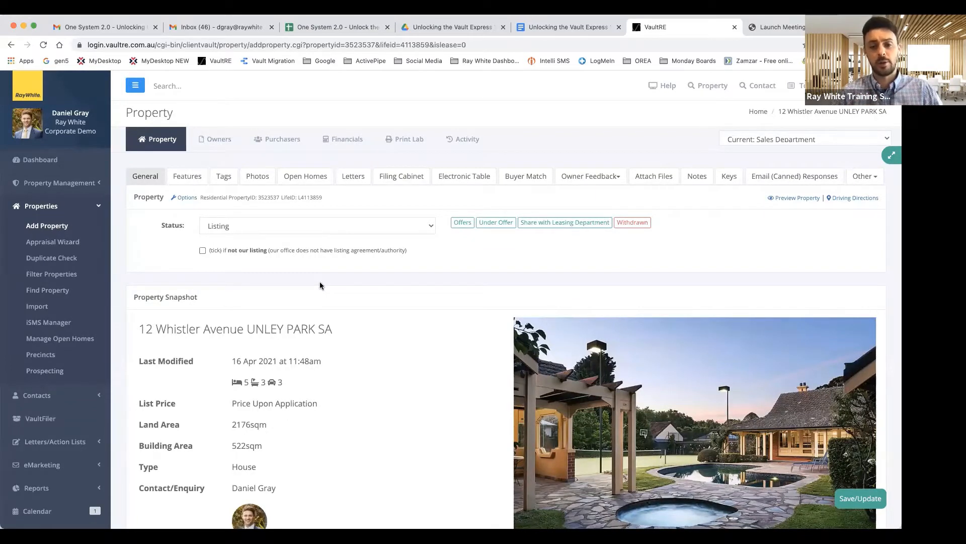
{"action": "left_click", "coordinate": [300, 177]}
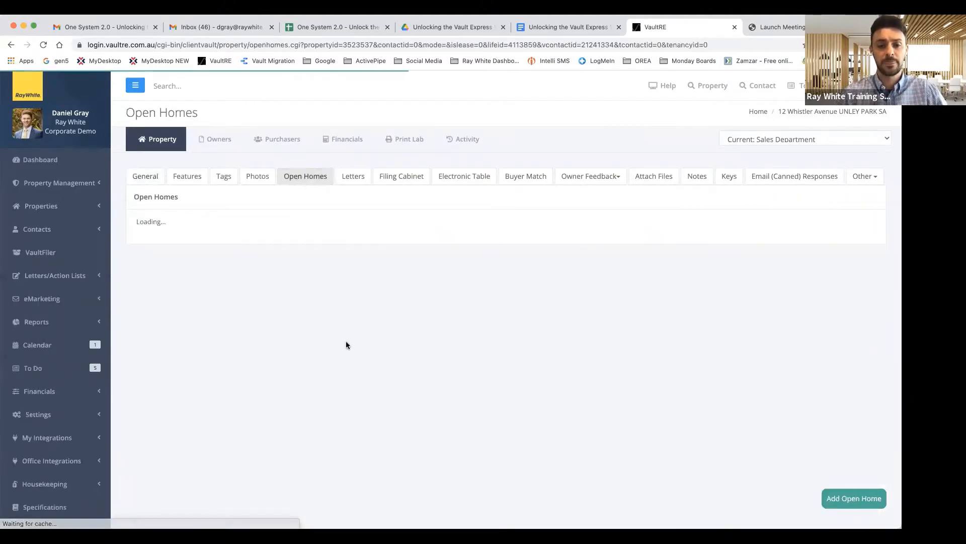
Save a new open home on 16/04/2021 starting 5:00 PM, then return to General
{"action": "left_click", "coordinate": [854, 497]}
{"action": "left_click", "coordinate": [400, 149]}
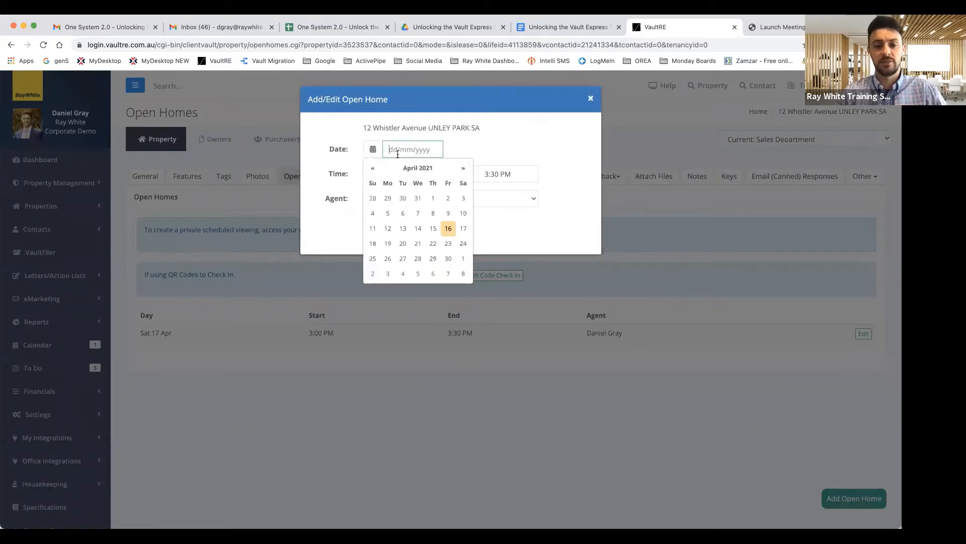
{"action": "left_click", "coordinate": [447, 230]}
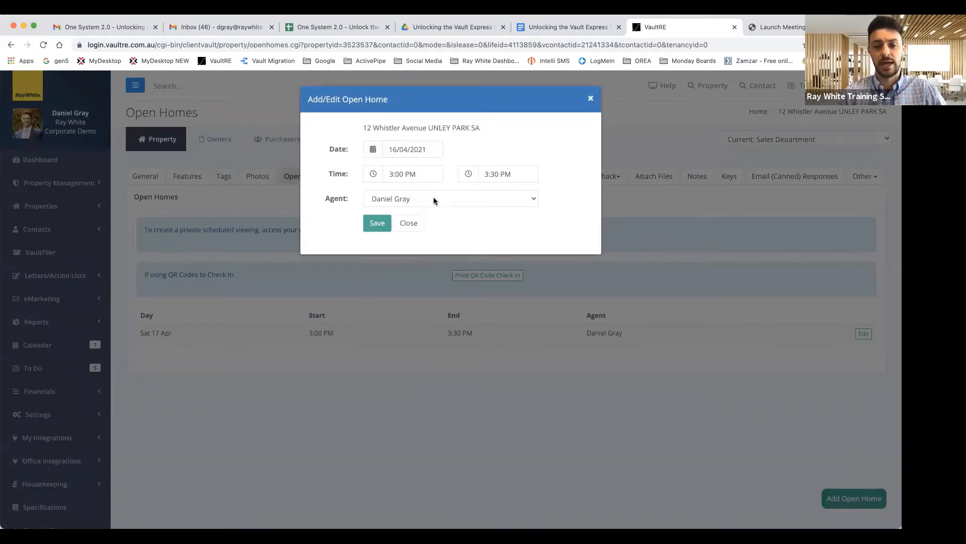
{"action": "left_click", "coordinate": [401, 174]}
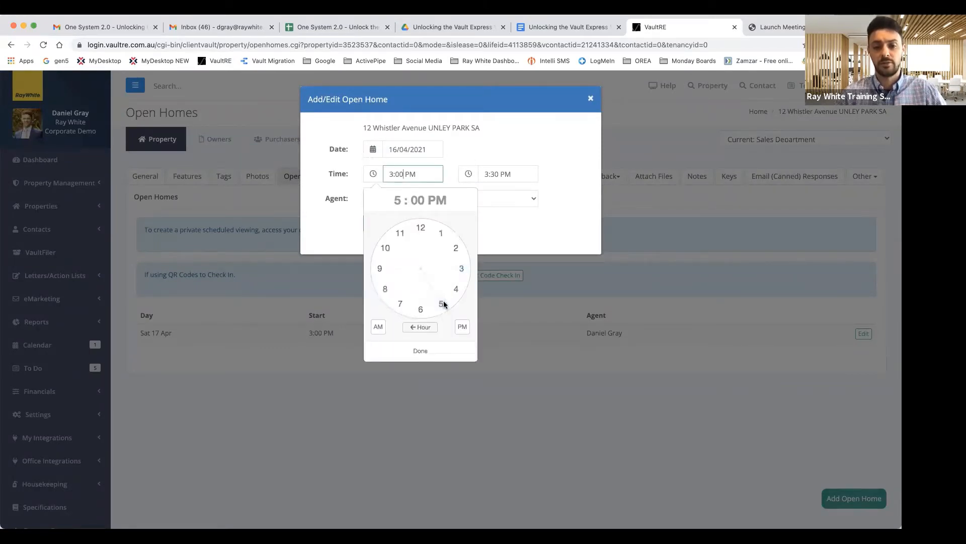
{"action": "left_click", "coordinate": [442, 303]}
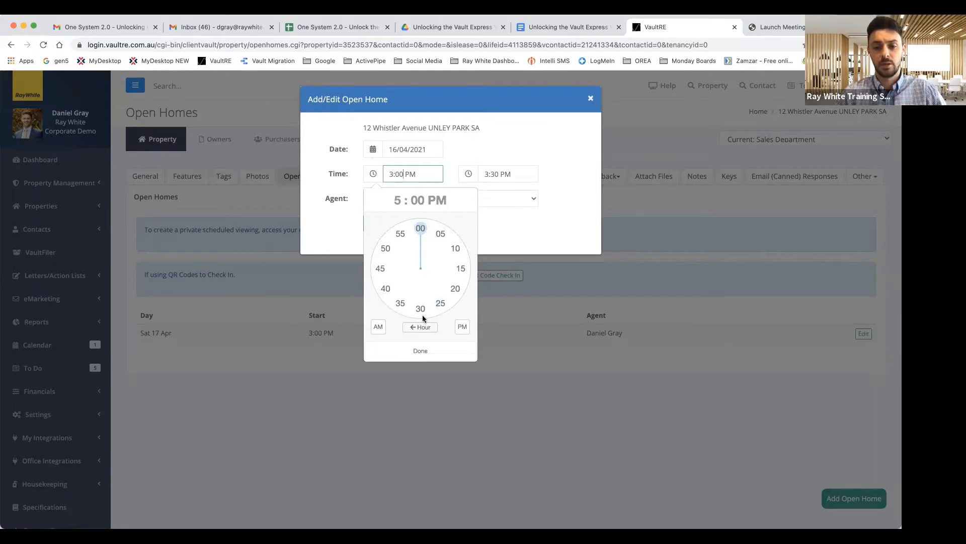
{"action": "left_click", "coordinate": [420, 309]}
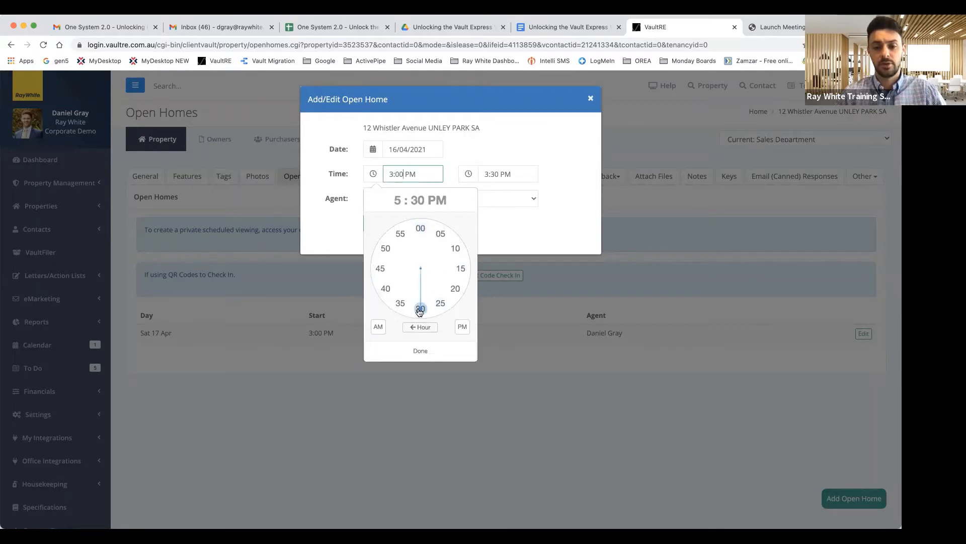
{"action": "left_click", "coordinate": [421, 228]}
{"action": "left_click", "coordinate": [420, 351]}
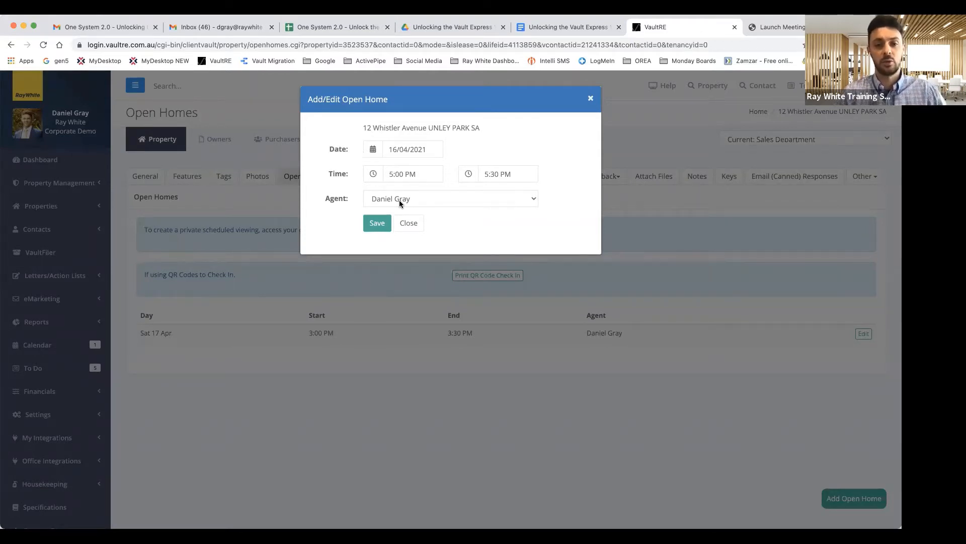
{"action": "left_click", "coordinate": [378, 224]}
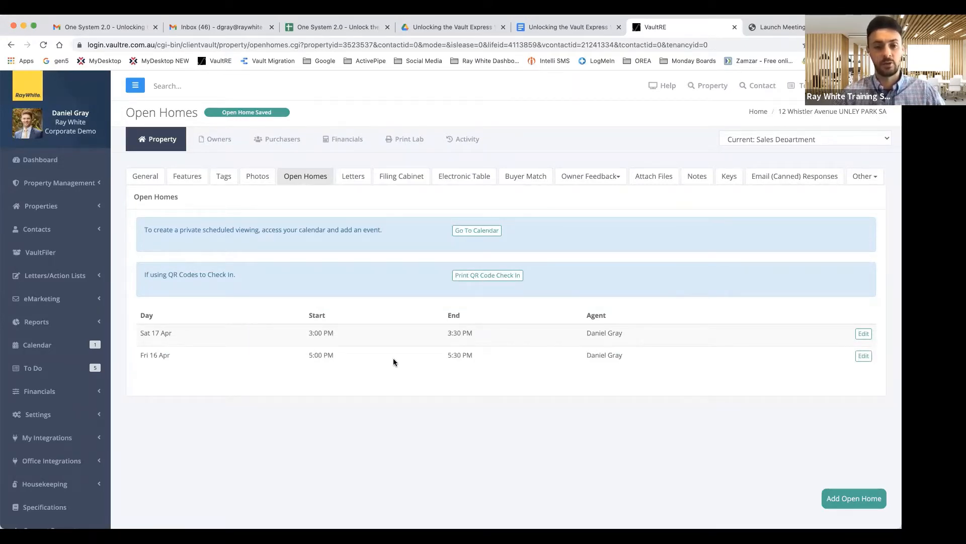
{"action": "left_click", "coordinate": [154, 177]}
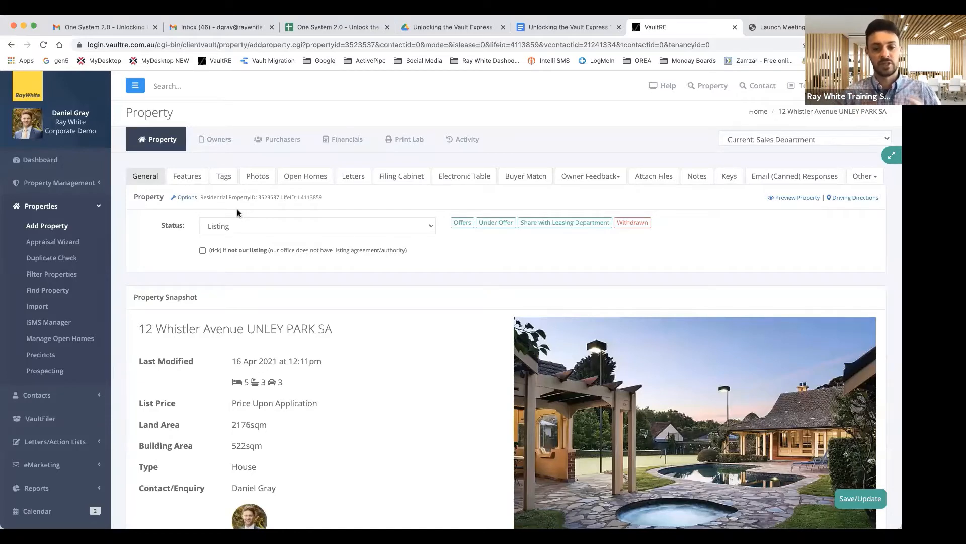
{"action": "left_click", "coordinate": [64, 344]}
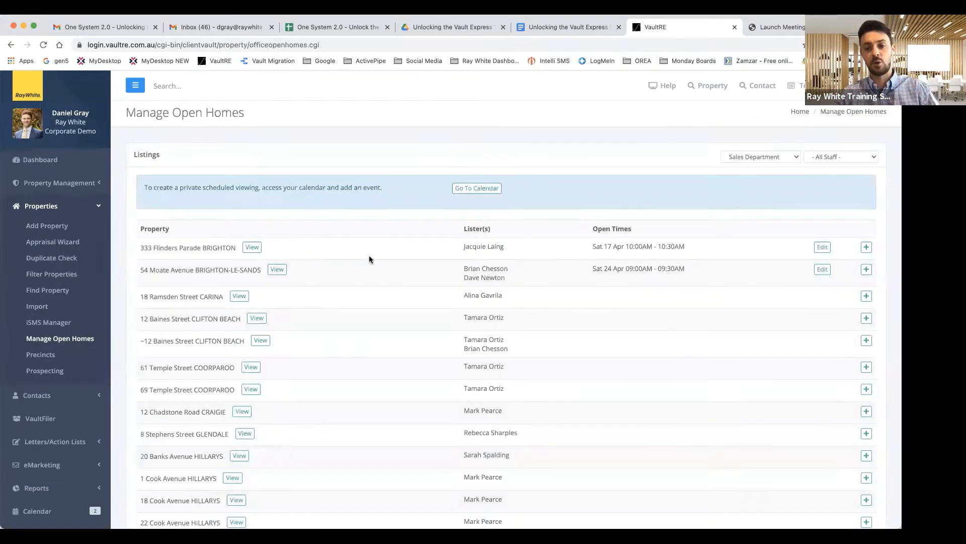
{"action": "left_click", "coordinate": [847, 158]}
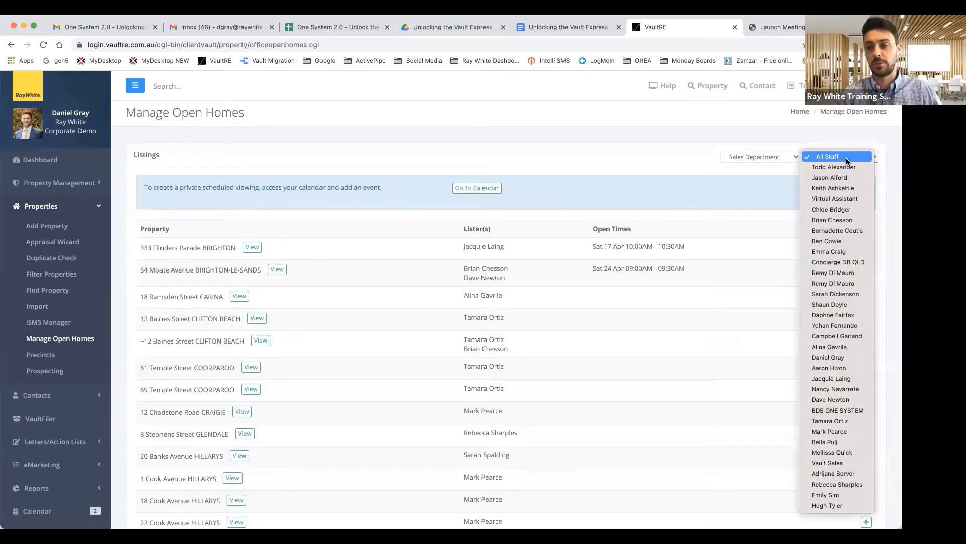
{"action": "left_click", "coordinate": [835, 357]}
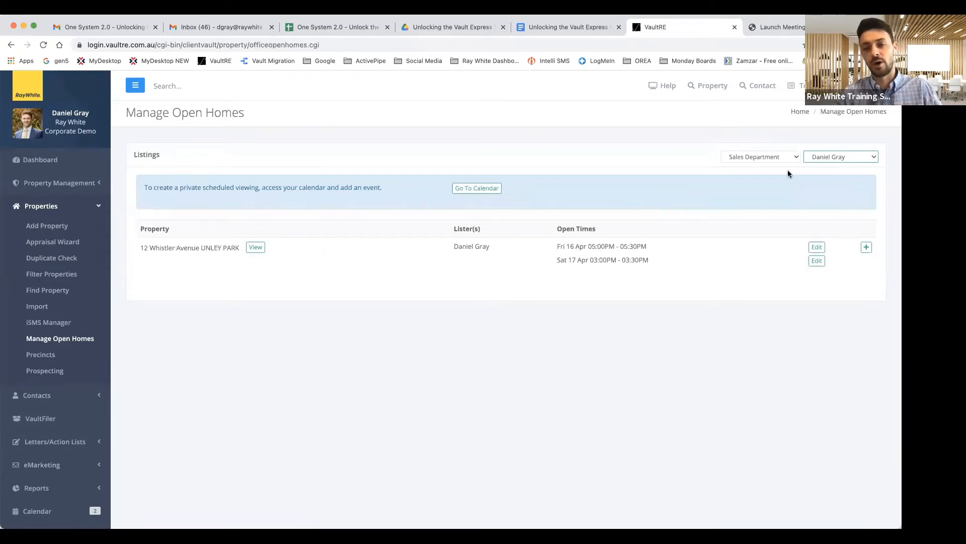
{"action": "left_click", "coordinate": [856, 160]}
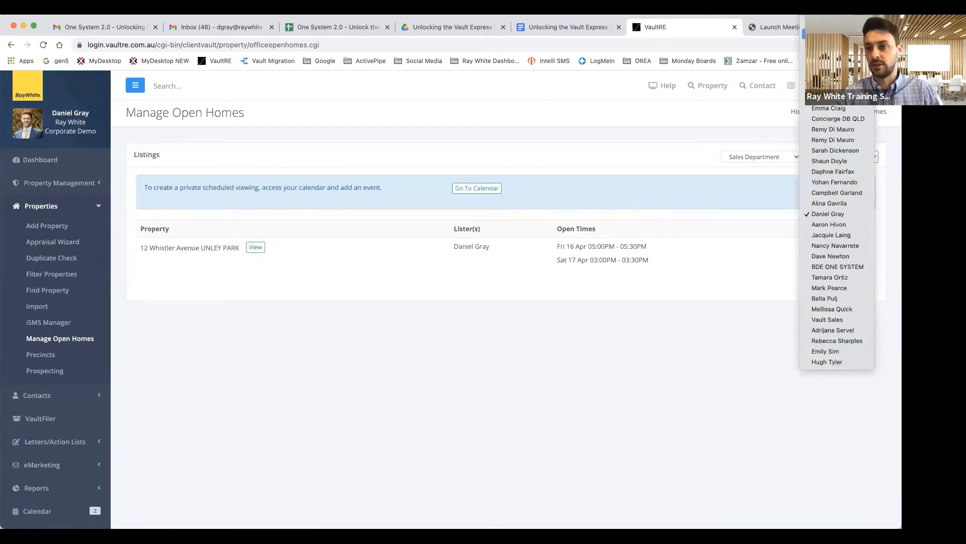
{"action": "left_click", "coordinate": [835, 23]}
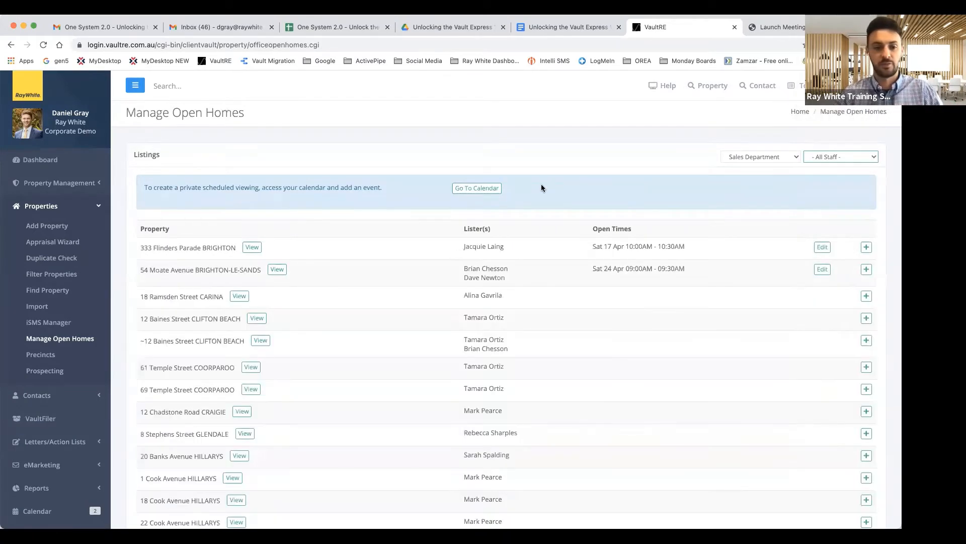
{"action": "scroll", "coordinate": [261, 243], "scroll_direction": "down", "scroll_amount": 1}
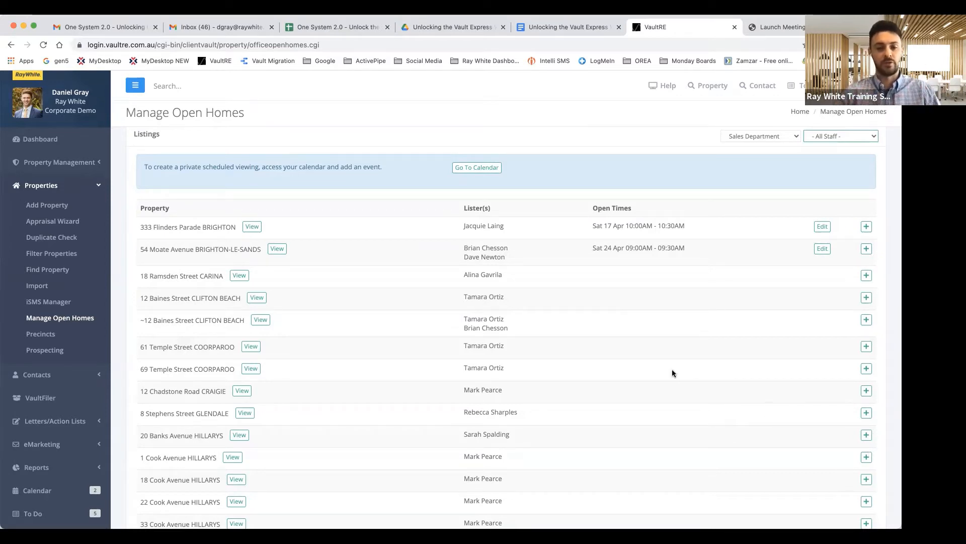
{"action": "scroll", "coordinate": [431, 348], "scroll_direction": "up", "scroll_amount": 1}
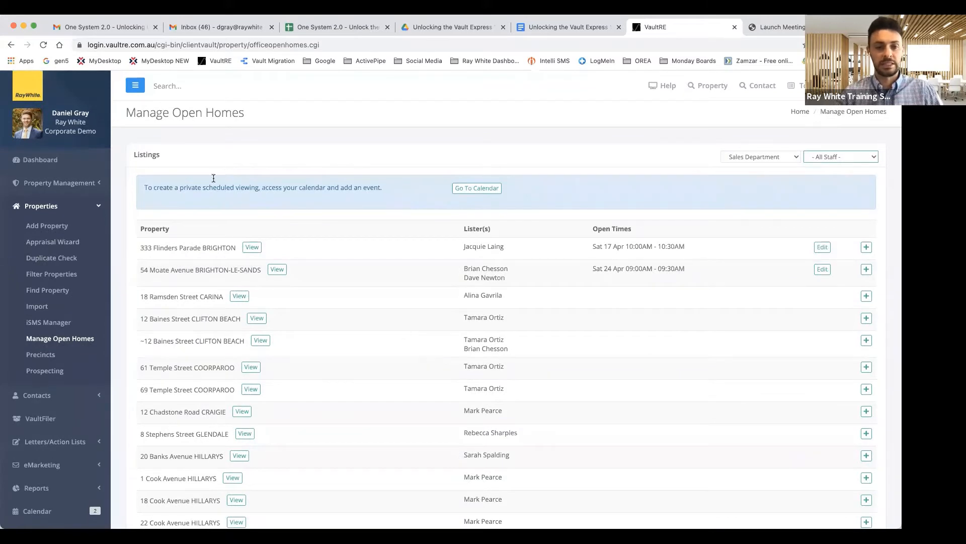
{"action": "left_click", "coordinate": [11, 45]}
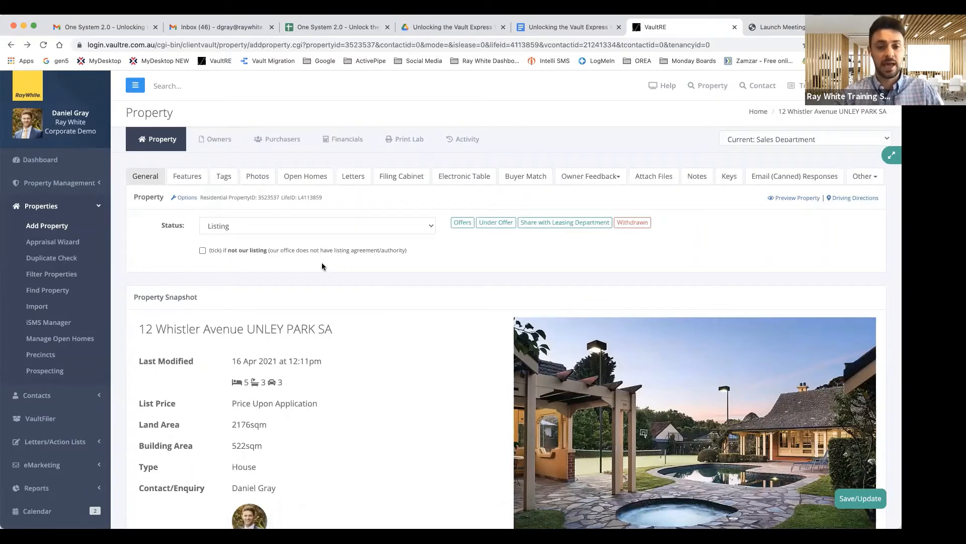
Scroll the property page, then show its Filing Cabinet with RW2017.jpg and location_banner_adelaide-1.jpg
{"action": "scroll", "coordinate": [322, 264], "scroll_direction": "down", "scroll_amount": 15}
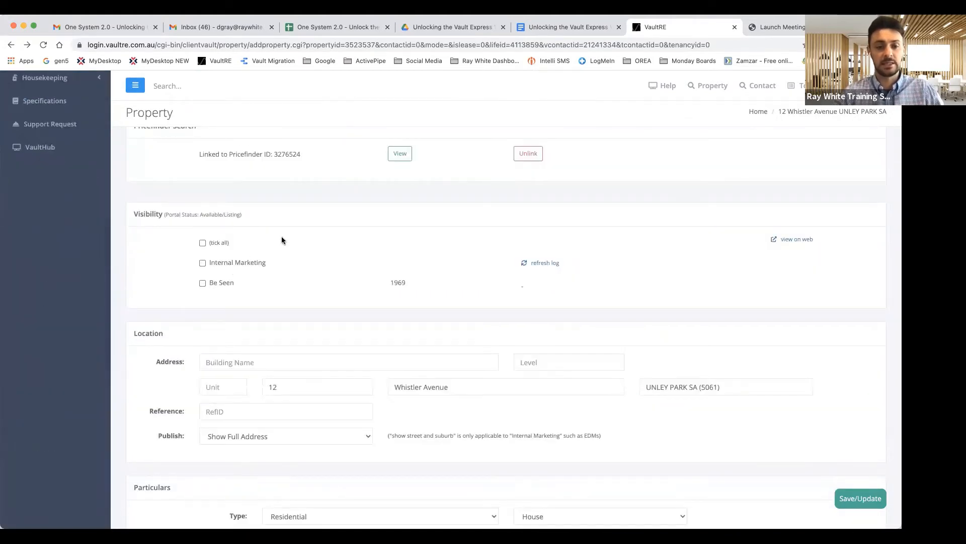
{"action": "scroll", "coordinate": [282, 237], "scroll_direction": "up", "scroll_amount": 15}
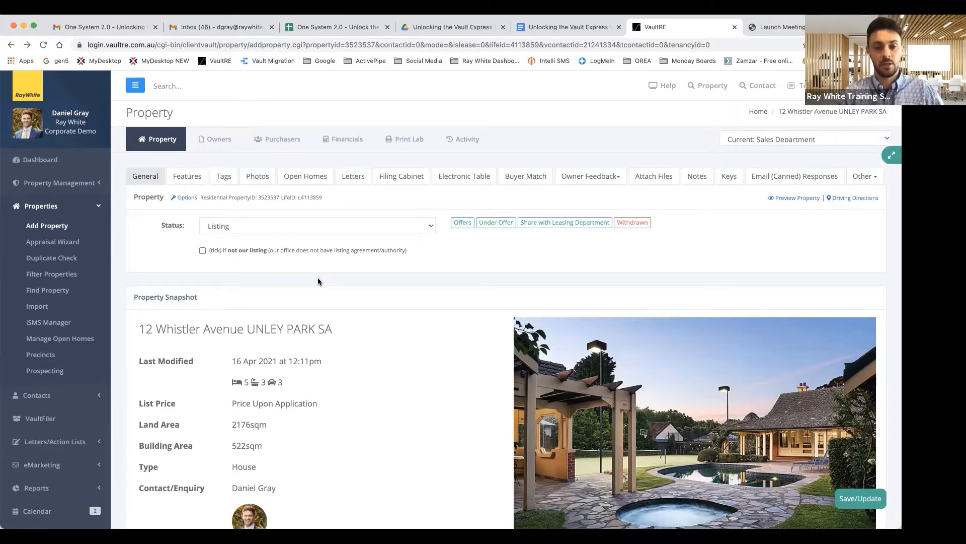
{"action": "left_click", "coordinate": [406, 180]}
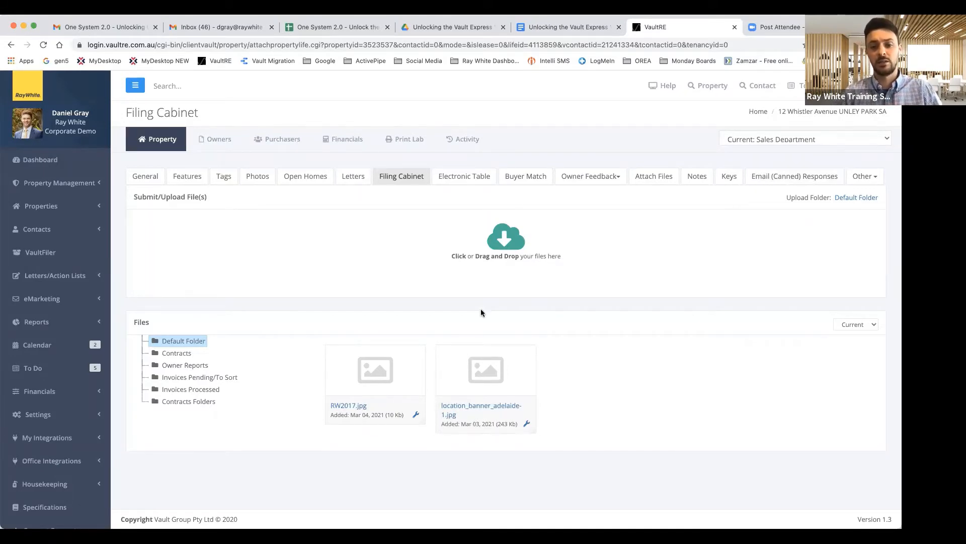
{"action": "scroll", "coordinate": [481, 313], "scroll_direction": "down", "scroll_amount": 1}
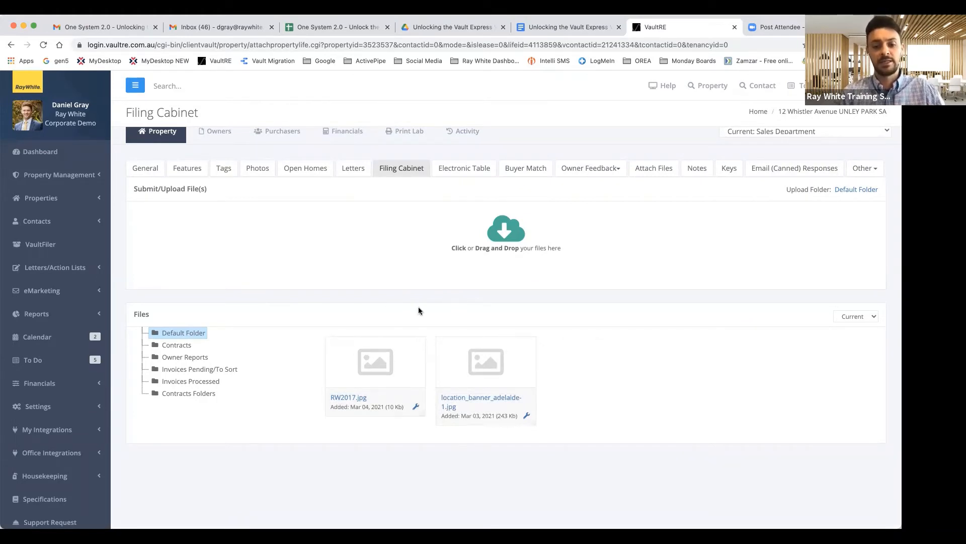
Upload the April 2021 PDF report into the Filing Cabinet's Default Folder
{"action": "left_click", "coordinate": [506, 238]}
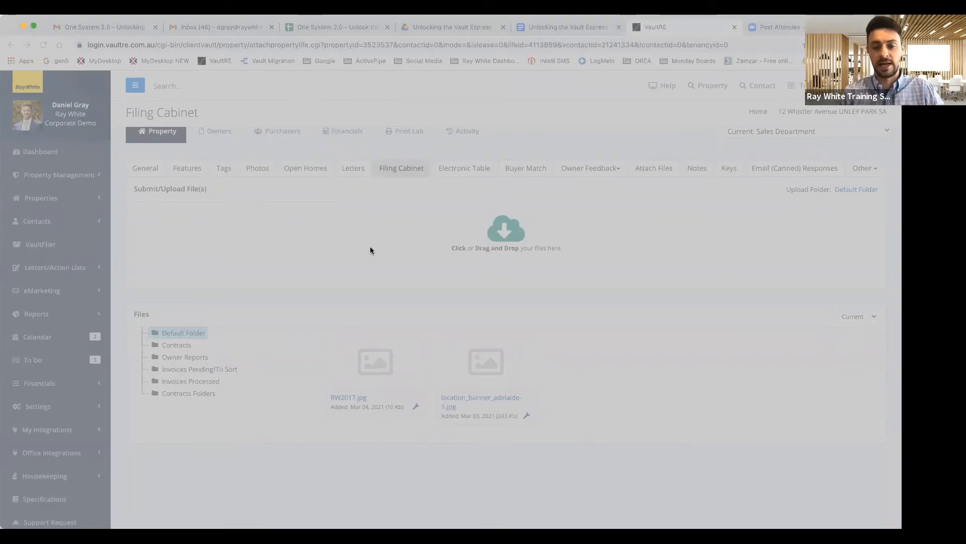
{"action": "left_click", "coordinate": [669, 367]}
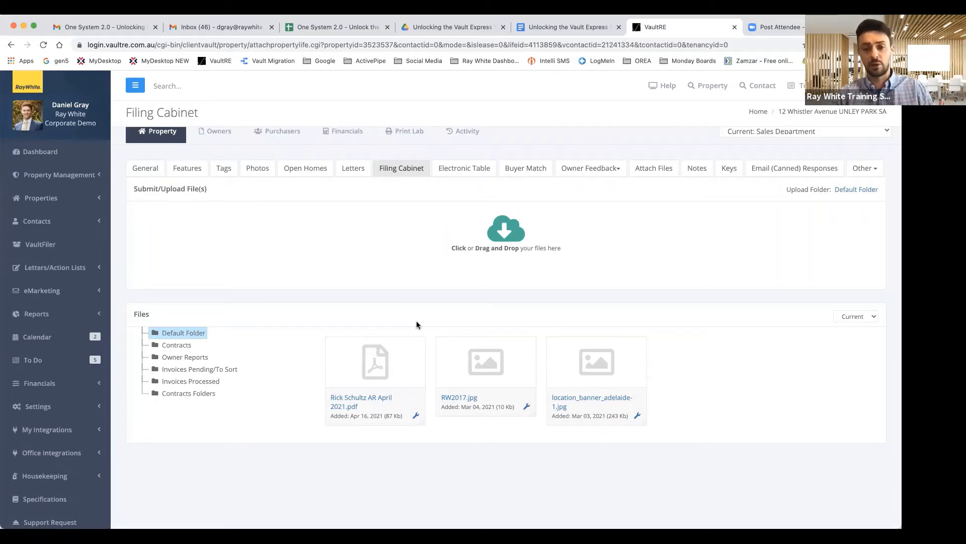
On the Electronic Table, tick all three files' Include boxes, then untick the April 2021 PDF report
{"action": "left_click", "coordinate": [462, 172]}
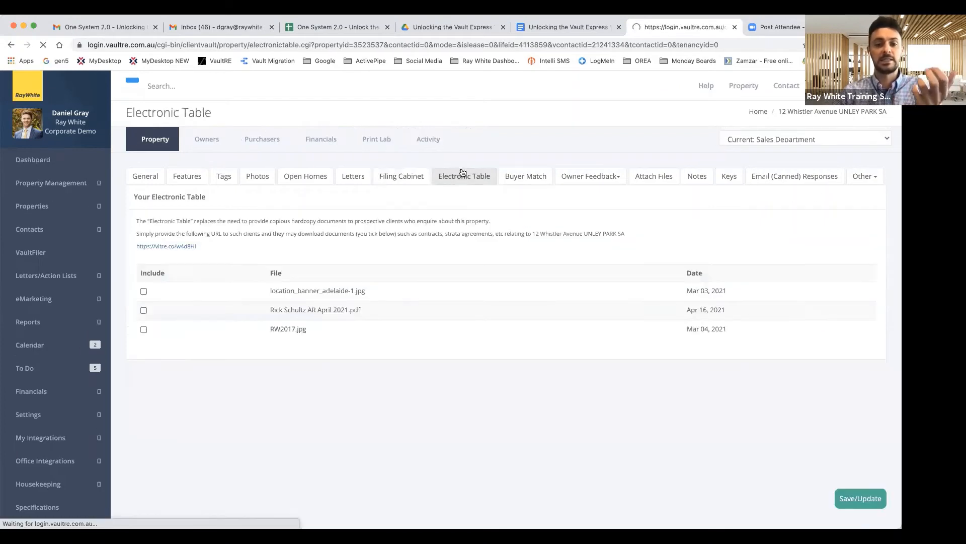
{"action": "left_click", "coordinate": [146, 291]}
{"action": "left_click", "coordinate": [146, 311]}
{"action": "left_click", "coordinate": [146, 330]}
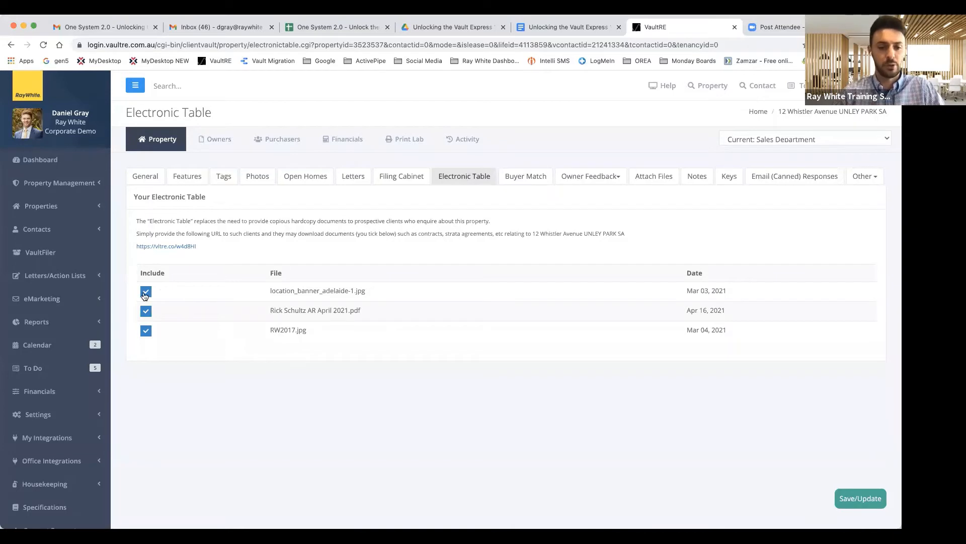
{"action": "left_click", "coordinate": [147, 311]}
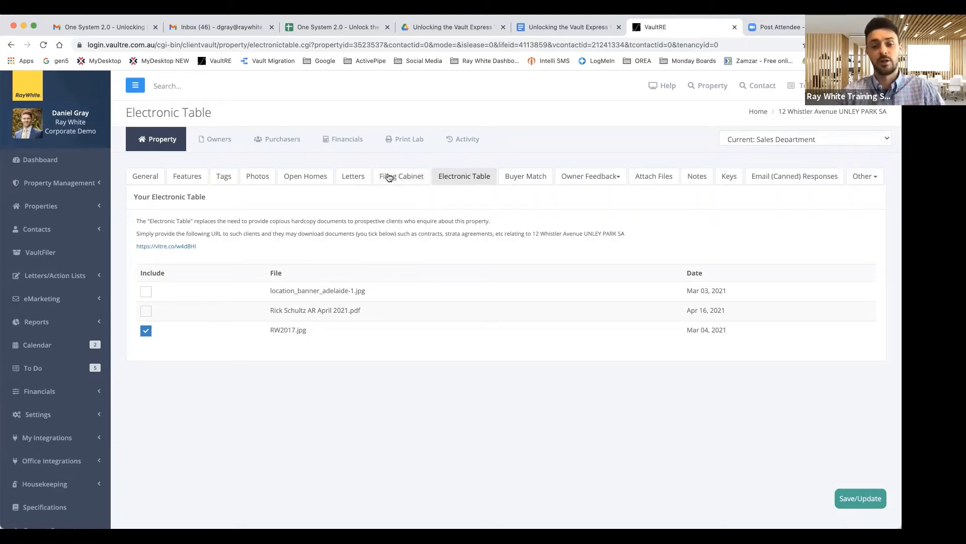
{"action": "left_click", "coordinate": [409, 181]}
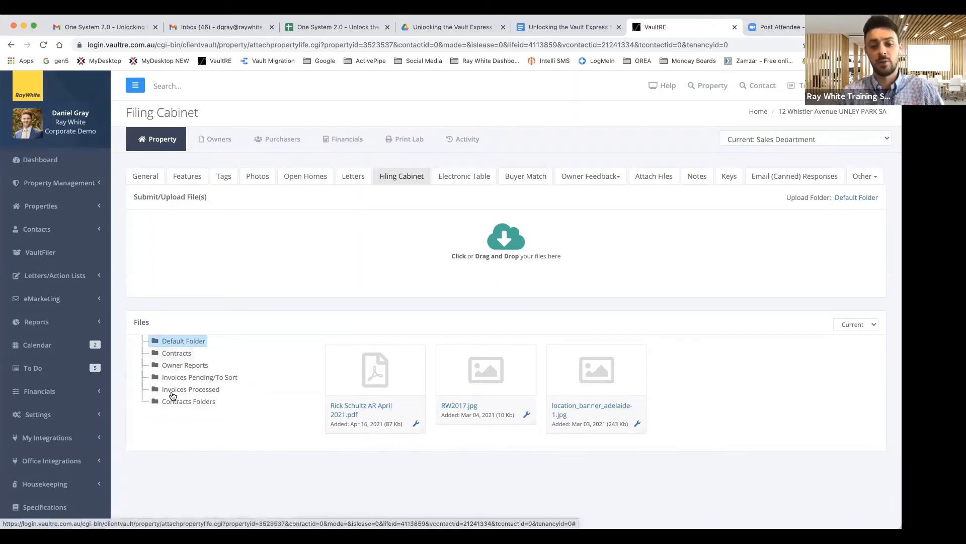
Show the Owner Reports folder, holding Vendor Report April 8 2021.html
{"action": "scroll", "coordinate": [181, 365], "scroll_direction": "down", "scroll_amount": 1}
{"action": "left_click", "coordinate": [182, 352]}
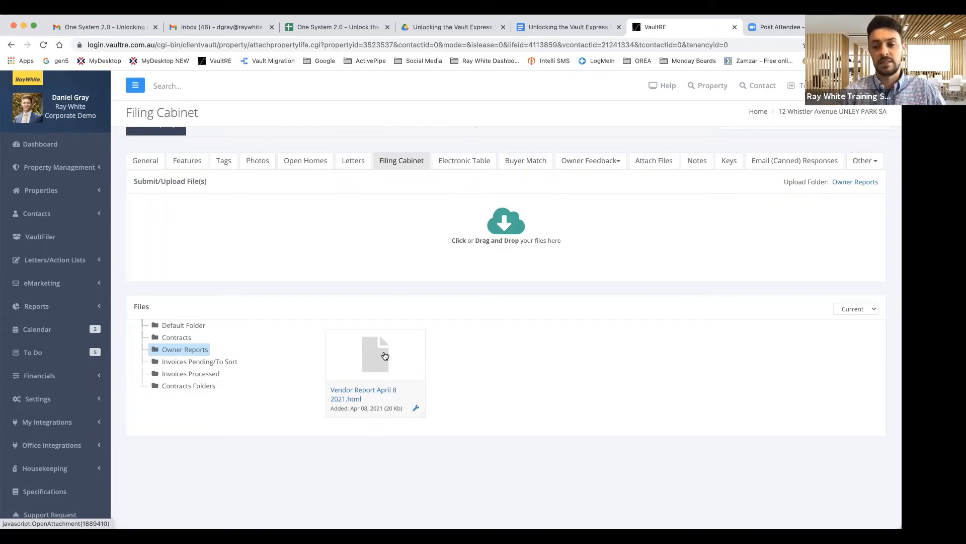
Look over the Vendor Report, then switch back to the Default Folder's PDF and two images
{"action": "scroll", "coordinate": [385, 356], "scroll_direction": "down", "scroll_amount": 1}
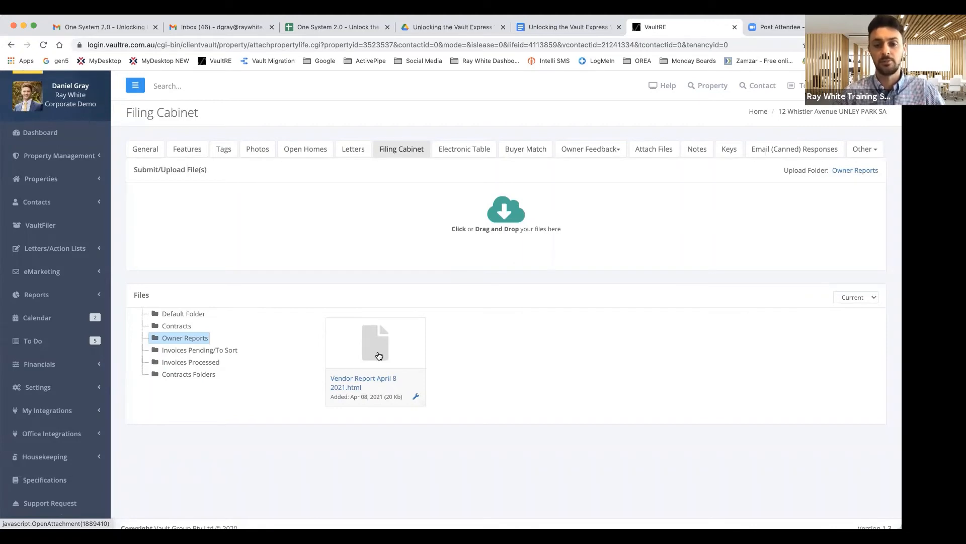
{"action": "scroll", "coordinate": [379, 356], "scroll_direction": "up", "scroll_amount": 2}
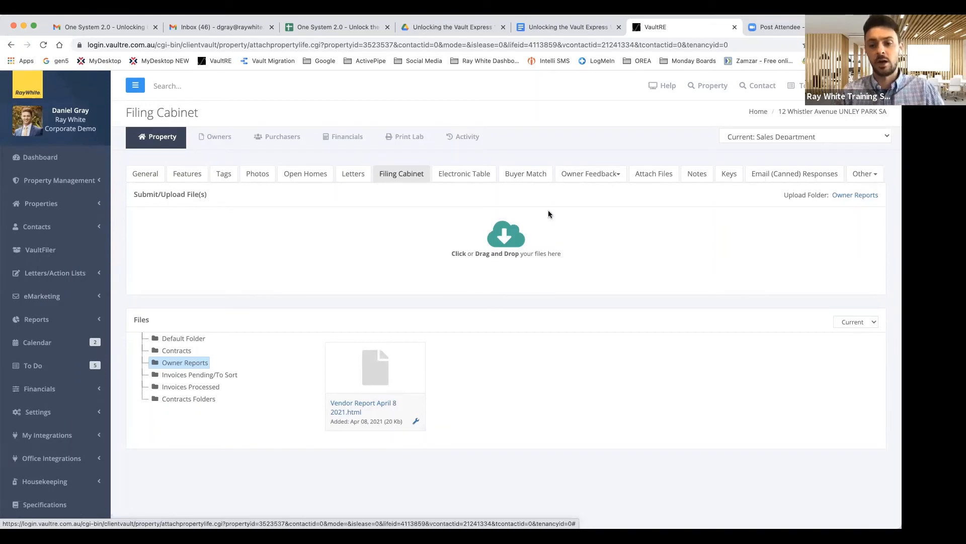
{"action": "left_click", "coordinate": [179, 342]}
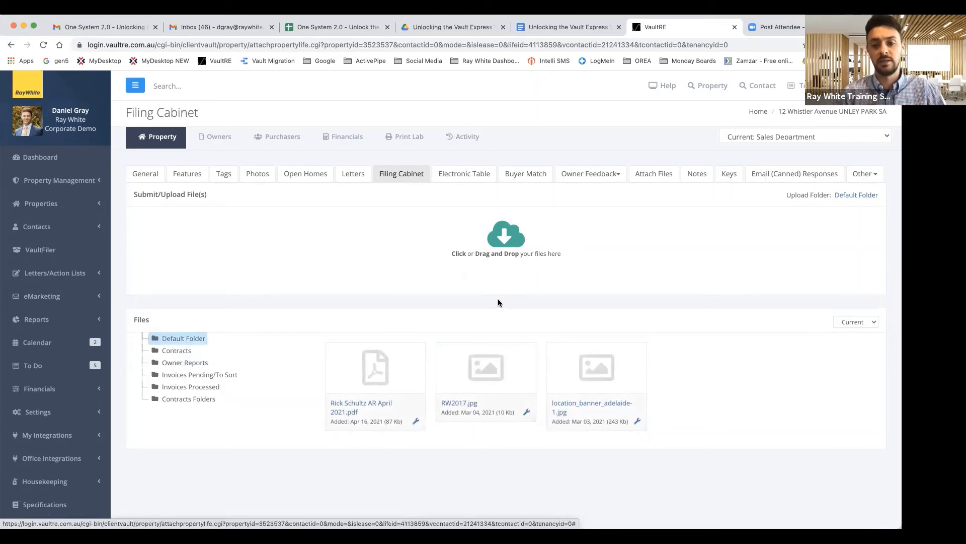
Open the Current dropdown that filters which files the Files panel lists
{"action": "left_click", "coordinate": [865, 322]}
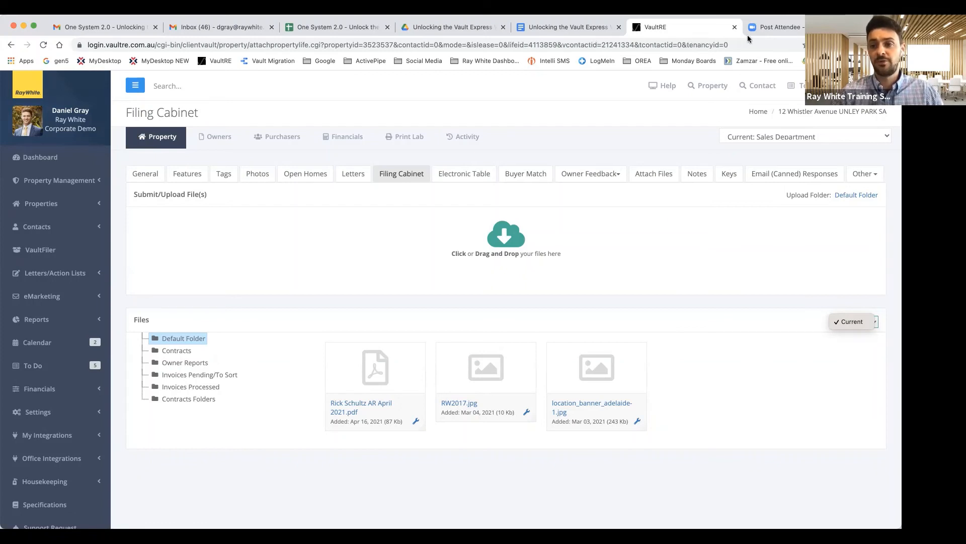
Load gen5.raywhite.com in the Zoom attendee tab to reach the One System 2.0 portal
{"action": "left_click", "coordinate": [754, 23]}
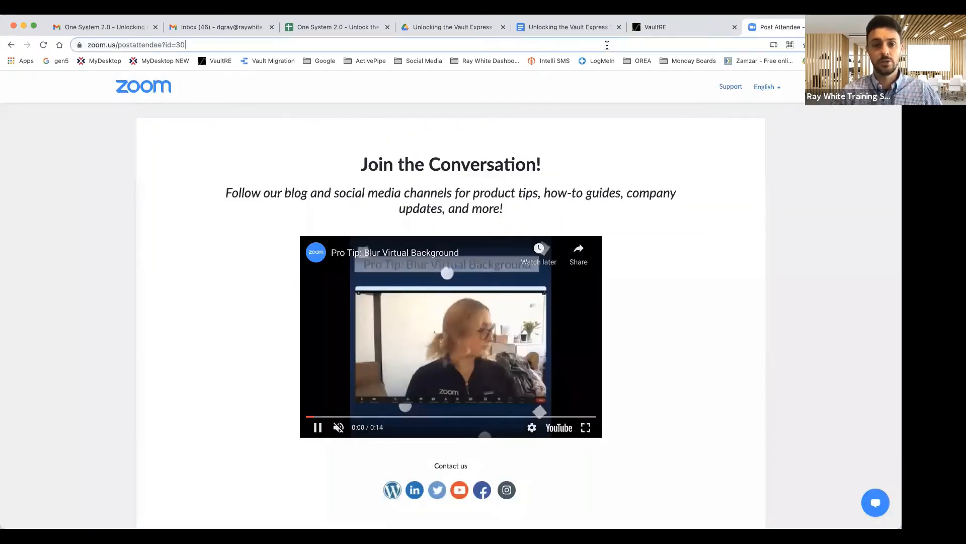
{"action": "left_click", "coordinate": [607, 45]}
{"action": "type", "text": "gen5.r"}
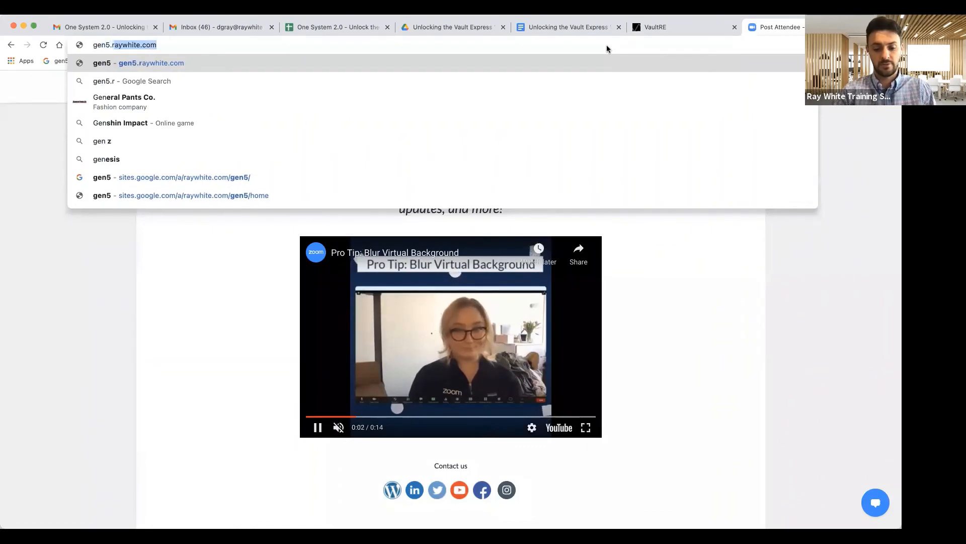
{"action": "type", "text": "aywhite.com"}
{"action": "key", "text": "Return"}
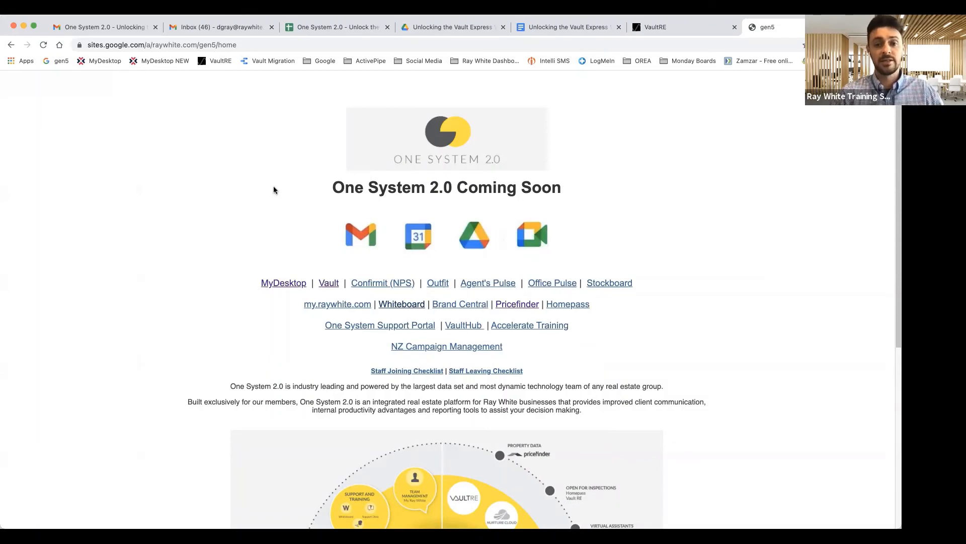
{"action": "left_click", "coordinate": [244, 46]}
{"action": "type", "text": "g"}
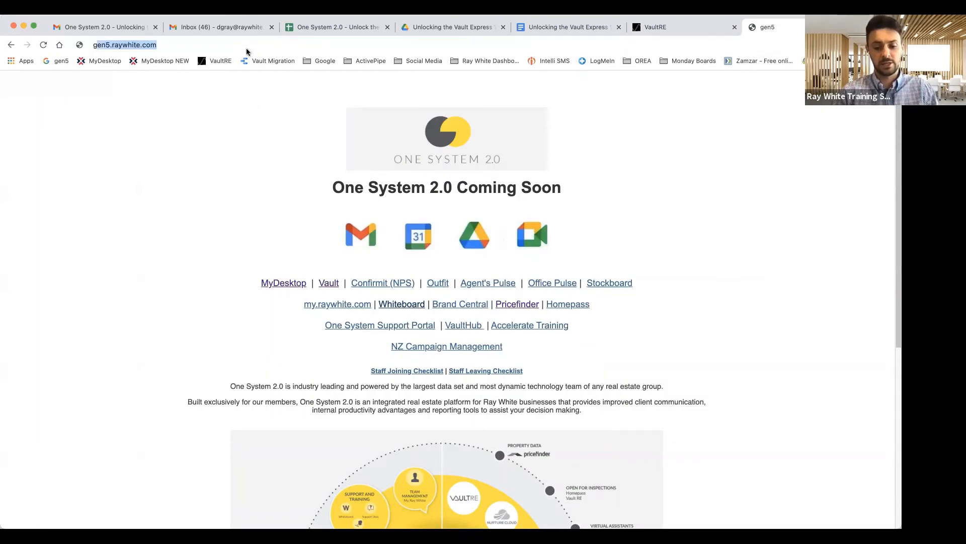
{"action": "type", "text": "en5.ra"}
{"action": "left_click", "coordinate": [157, 45]}
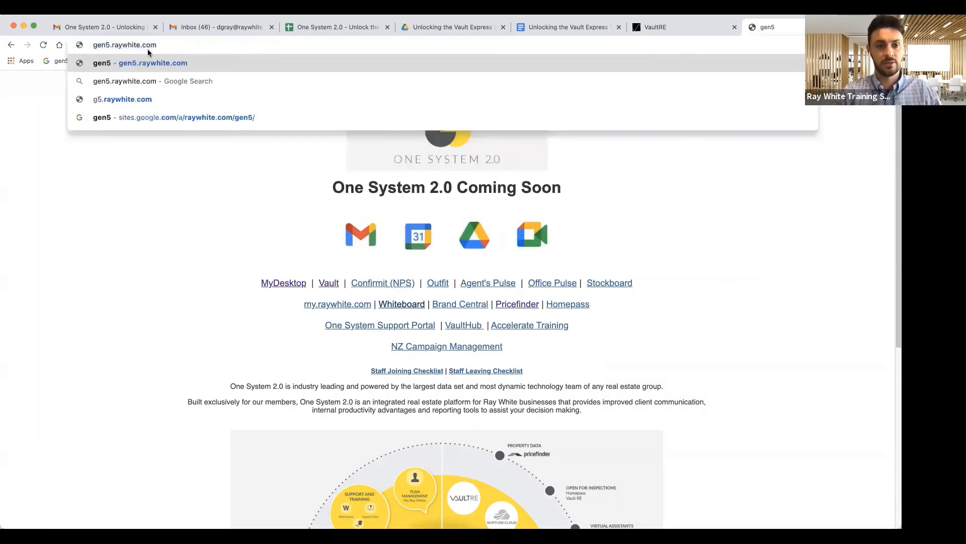
{"action": "key", "text": "Return"}
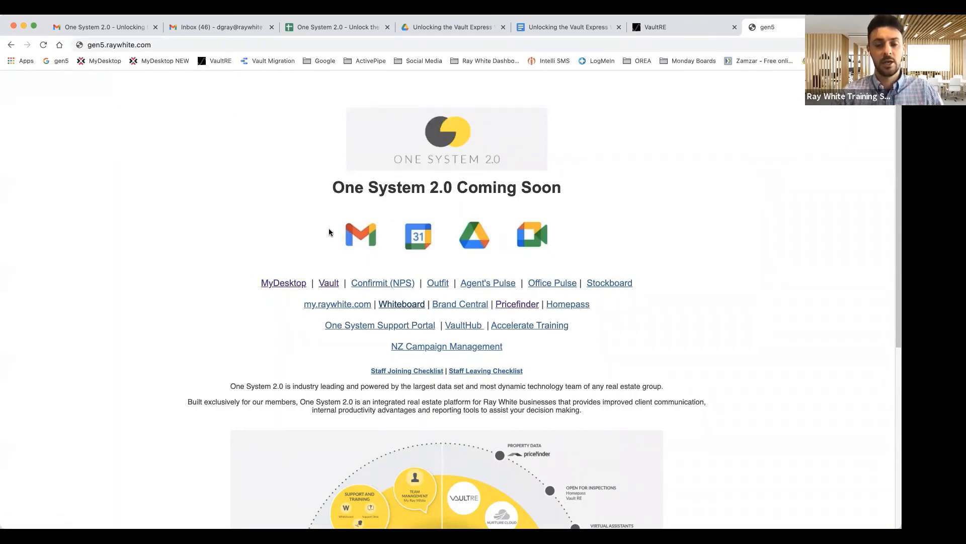
Launch Google Drive in a new tab from the gen5 portal, then return to the portal
{"action": "scroll", "coordinate": [330, 232], "scroll_direction": "down", "scroll_amount": 1}
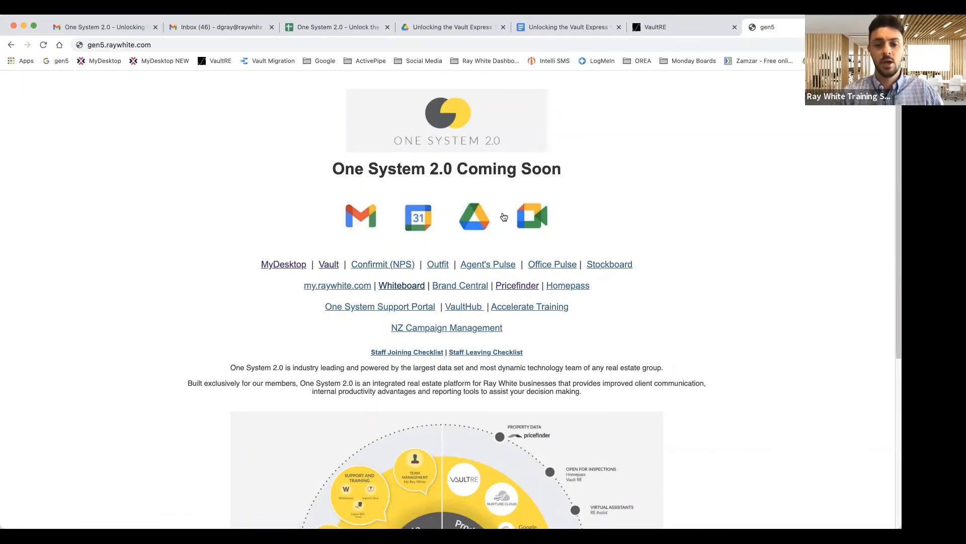
{"action": "left_click", "coordinate": [474, 217]}
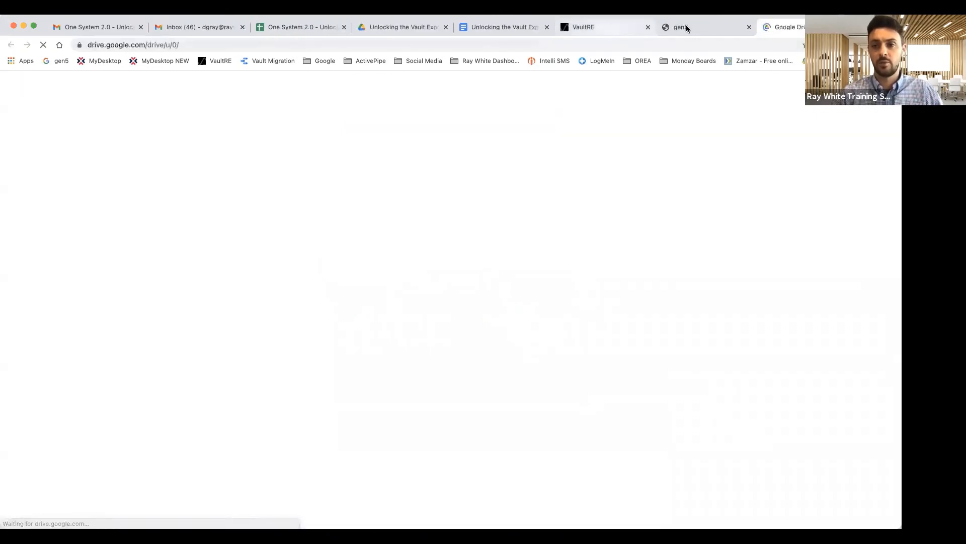
{"action": "left_click", "coordinate": [684, 27]}
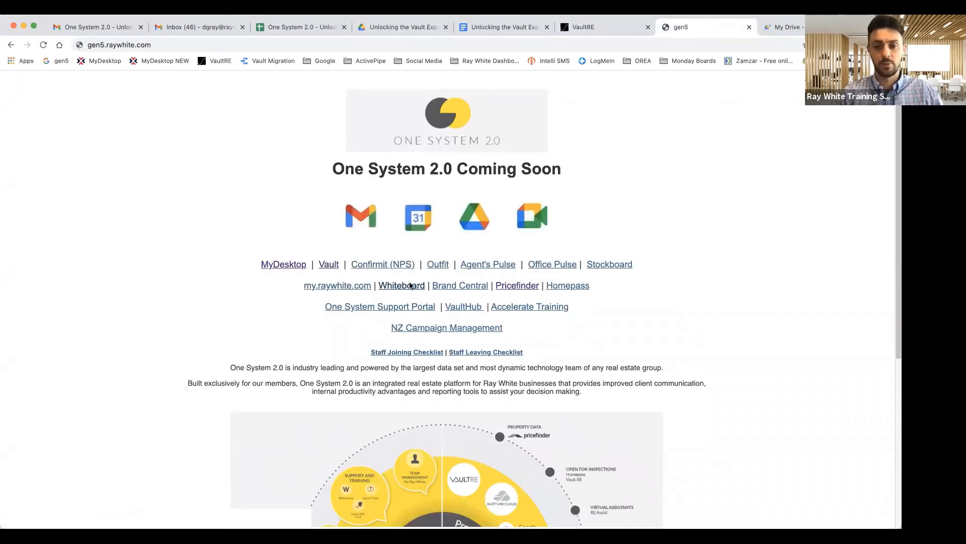
Search the Whiteboard help centre for 'vault', listing 30 knowledge base articles
{"action": "left_click", "coordinate": [410, 285]}
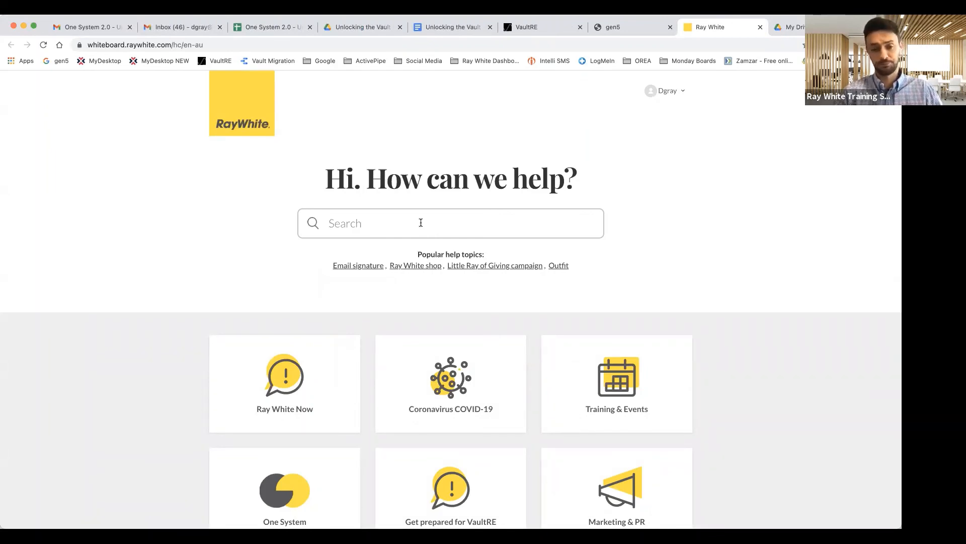
{"action": "type", "text": "vault"}
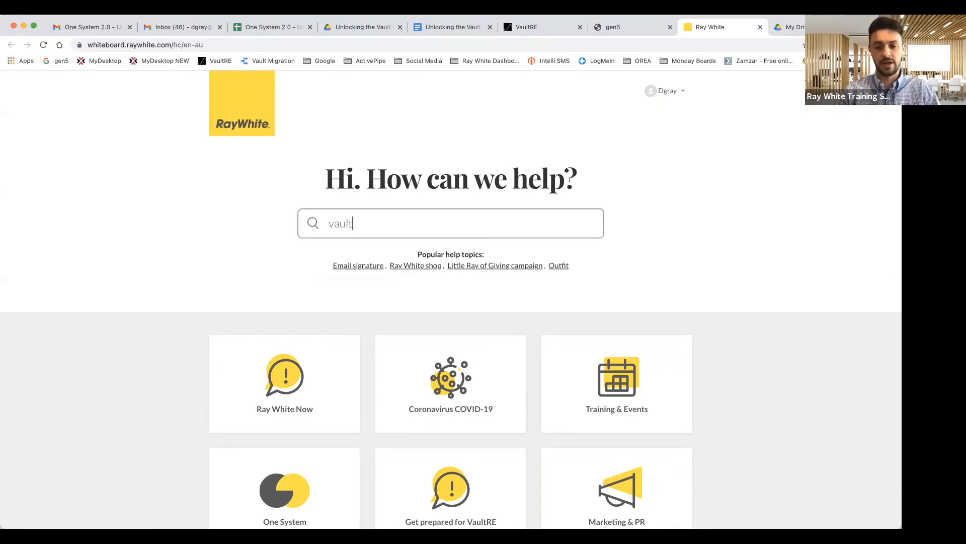
{"action": "key", "text": "Return"}
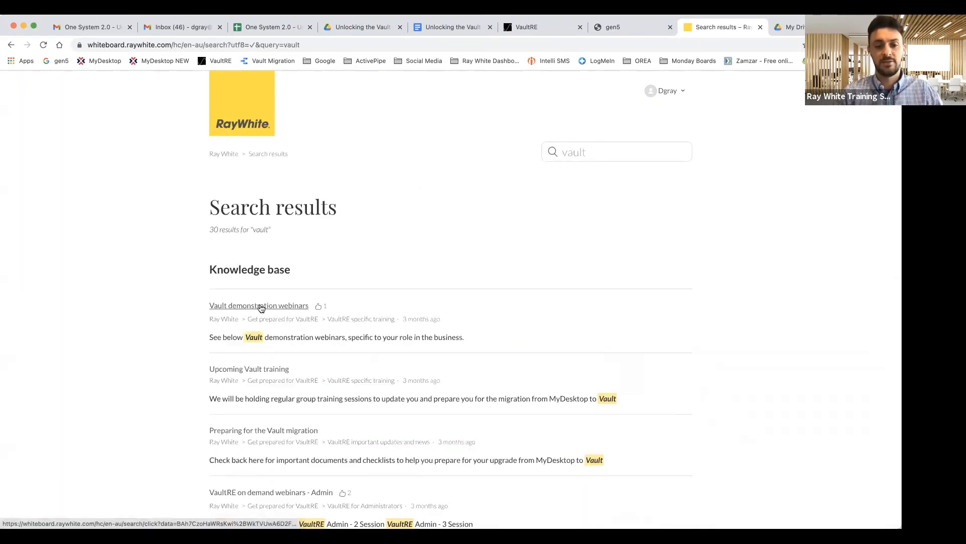
{"action": "scroll", "coordinate": [302, 393], "scroll_direction": "down", "scroll_amount": 2}
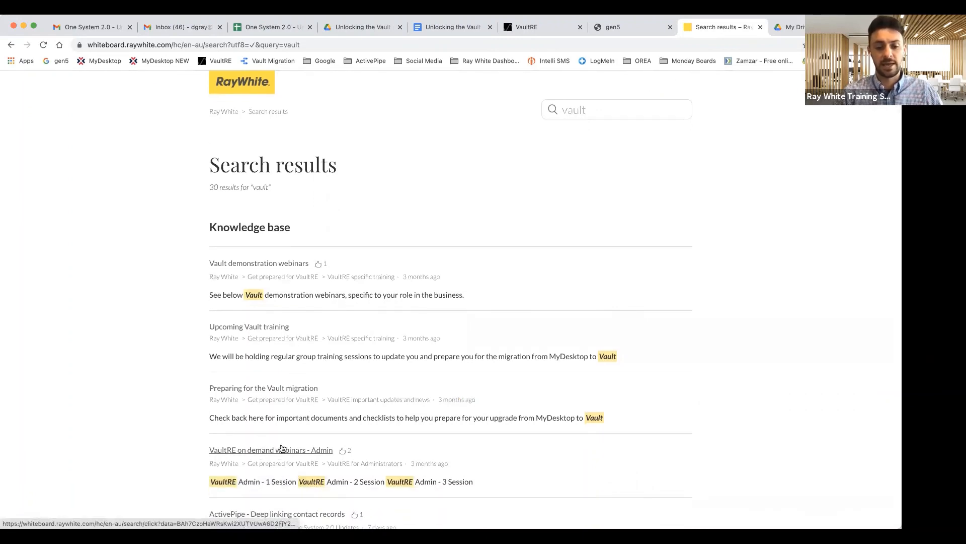
{"action": "scroll", "coordinate": [355, 309], "scroll_direction": "up", "scroll_amount": 2}
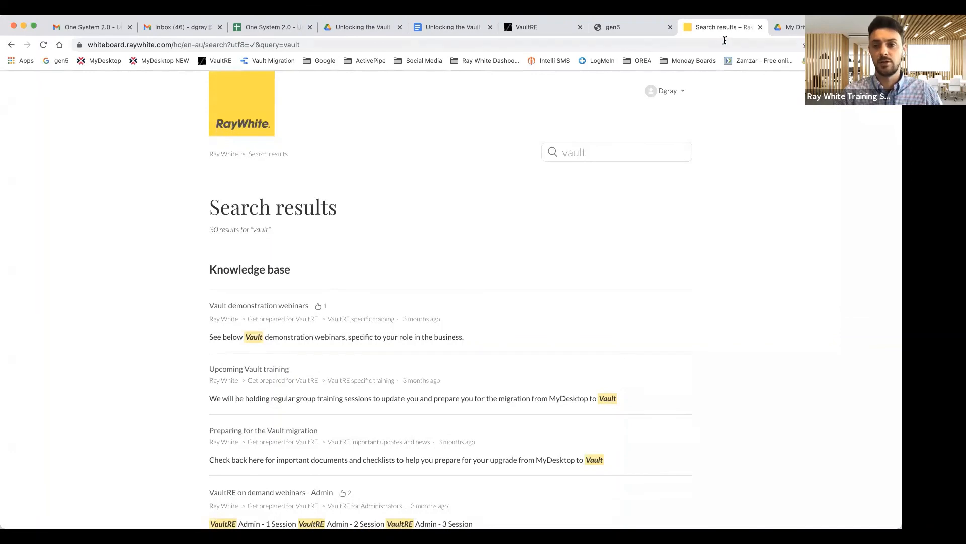
Search Google Drive for 'training' and open the Training Videos folder
{"action": "left_click", "coordinate": [790, 27]}
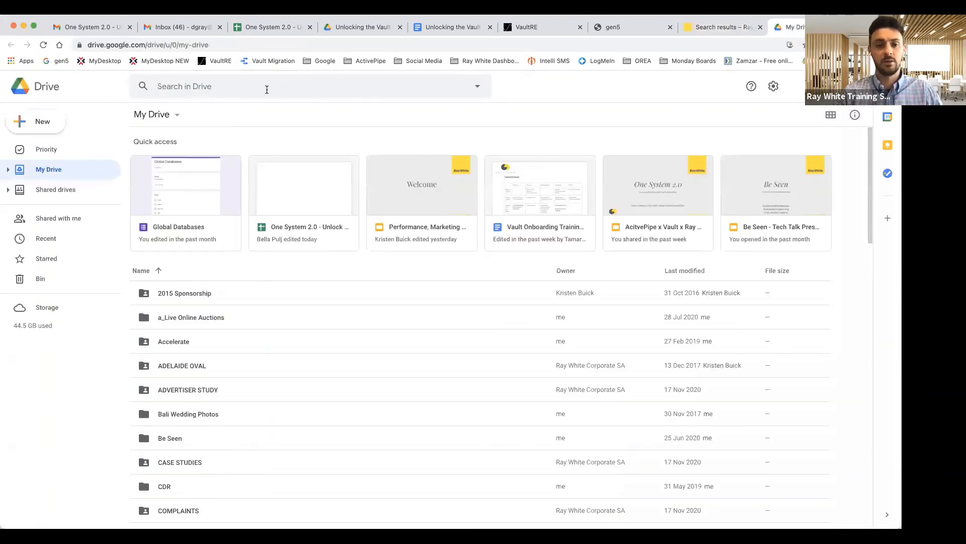
{"action": "left_click", "coordinate": [267, 89]}
{"action": "type", "text": "training"}
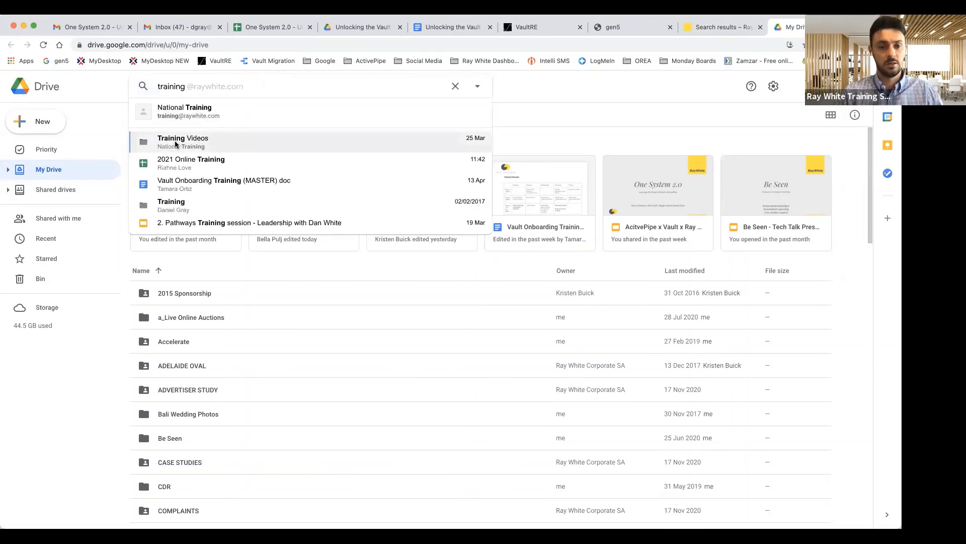
{"action": "left_click", "coordinate": [202, 145]}
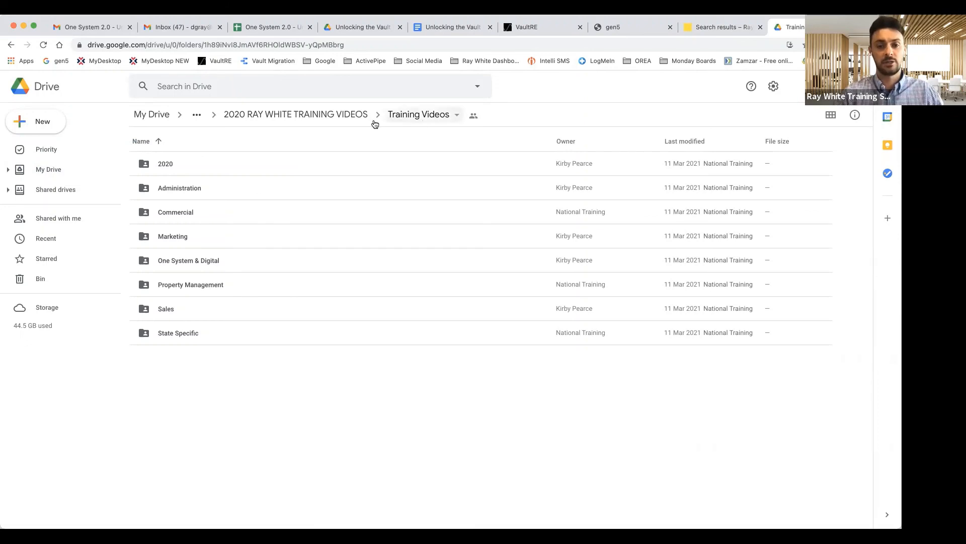
Browse the One System & Digital recordings, then go back up to Training Videos
{"action": "double_click", "coordinate": [199, 261]}
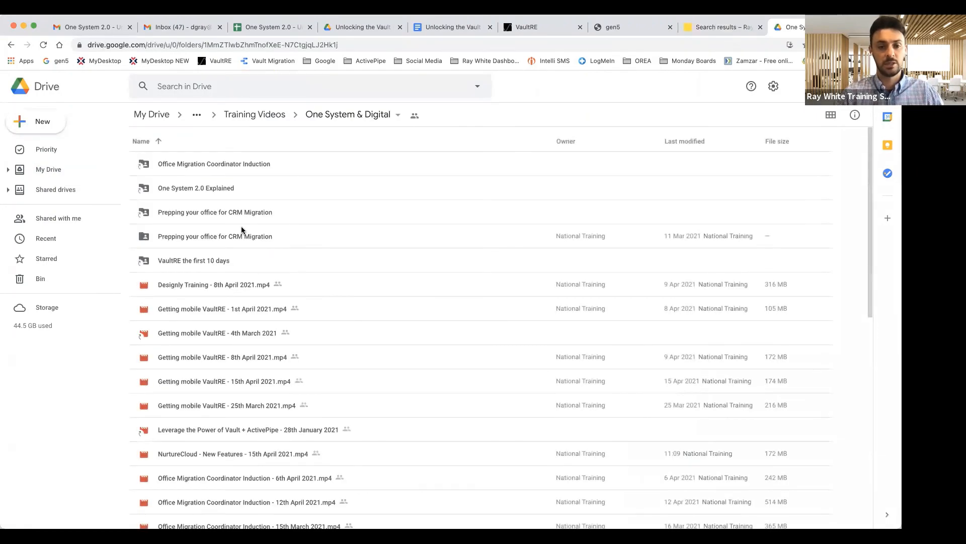
{"action": "scroll", "coordinate": [241, 226], "scroll_direction": "down", "scroll_amount": 3}
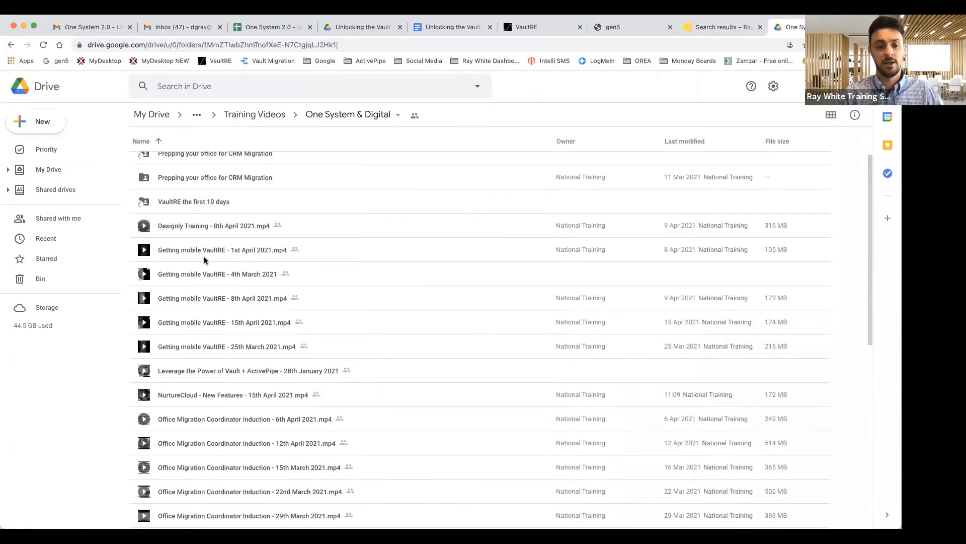
{"action": "scroll", "coordinate": [207, 257], "scroll_direction": "down", "scroll_amount": 1}
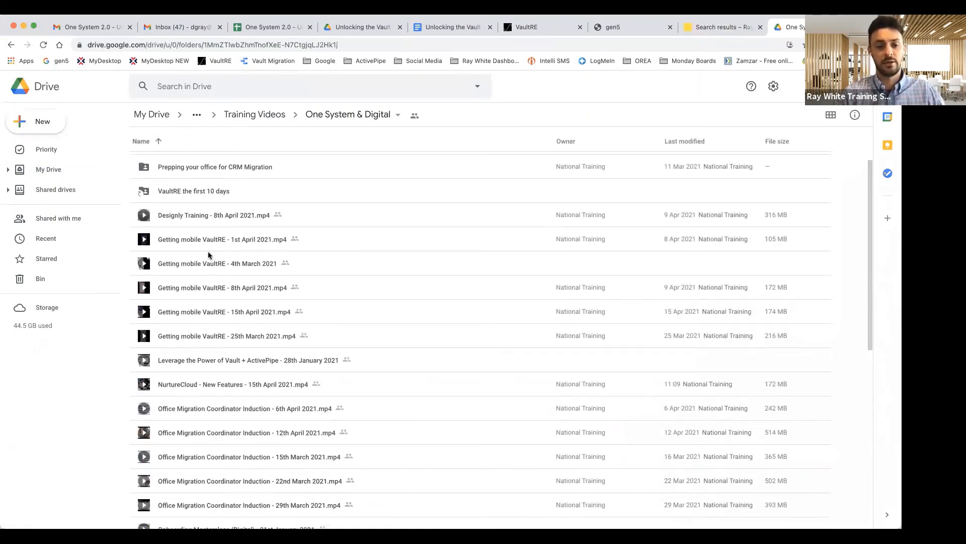
{"action": "scroll", "coordinate": [208, 252], "scroll_direction": "down", "scroll_amount": 2}
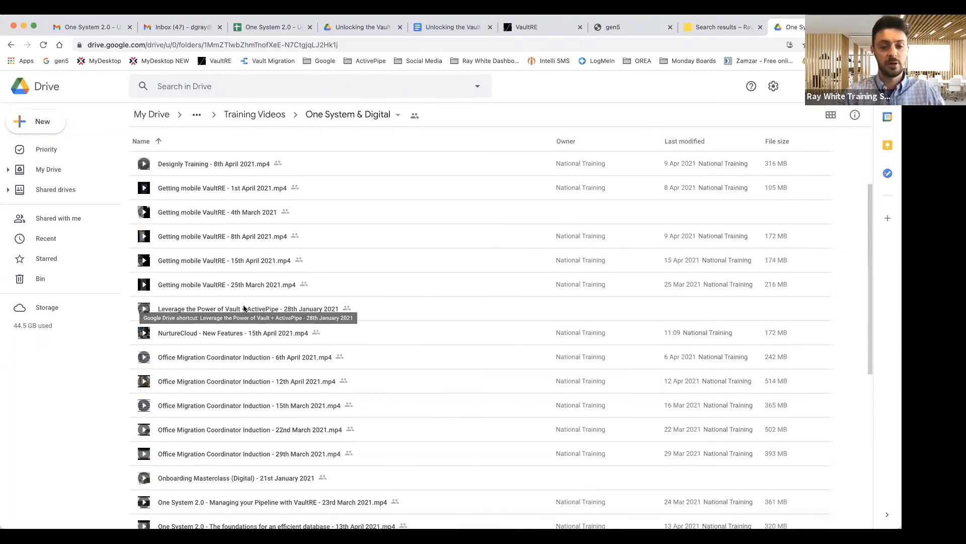
{"action": "scroll", "coordinate": [207, 333], "scroll_direction": "down", "scroll_amount": 3}
{"action": "scroll", "coordinate": [213, 342], "scroll_direction": "down", "scroll_amount": 8}
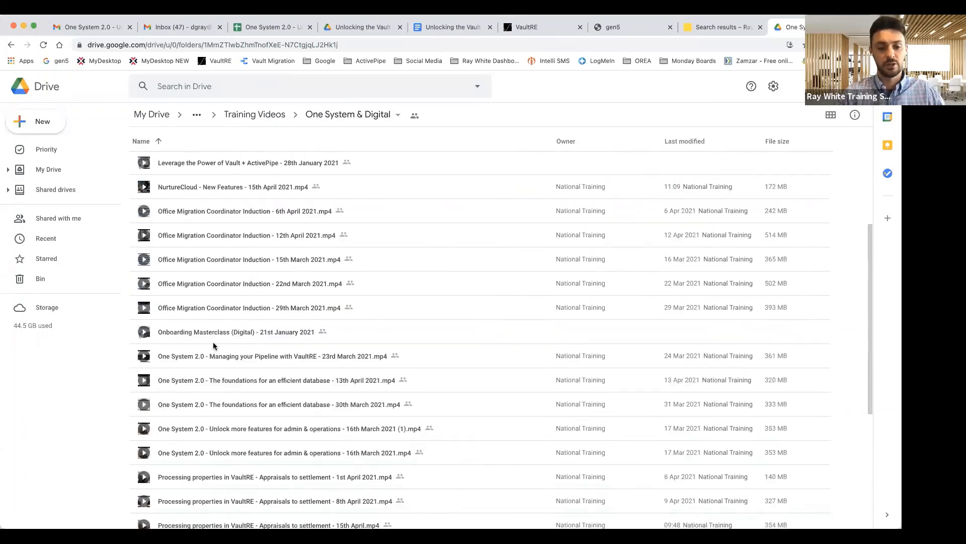
{"action": "scroll", "coordinate": [215, 345], "scroll_direction": "down", "scroll_amount": 2}
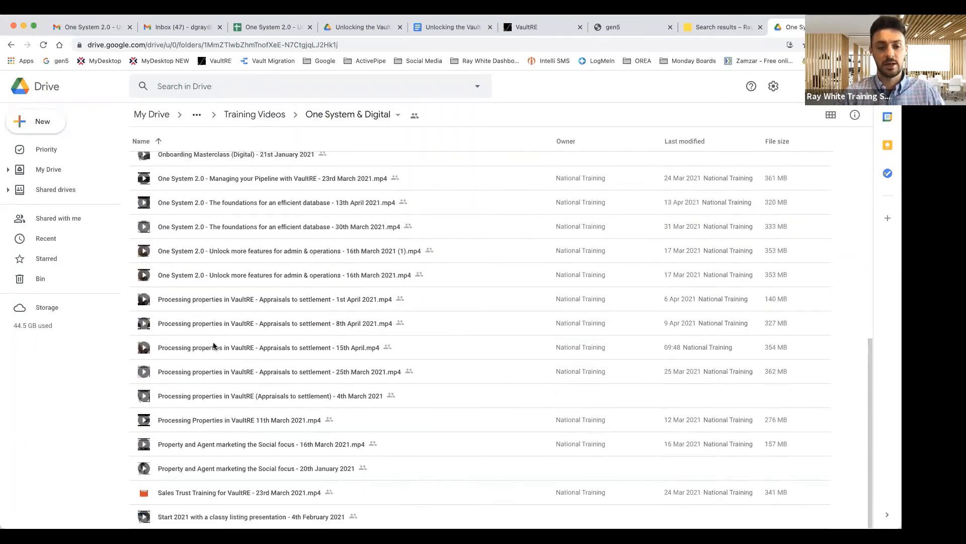
{"action": "scroll", "coordinate": [207, 262], "scroll_direction": "up", "scroll_amount": 20}
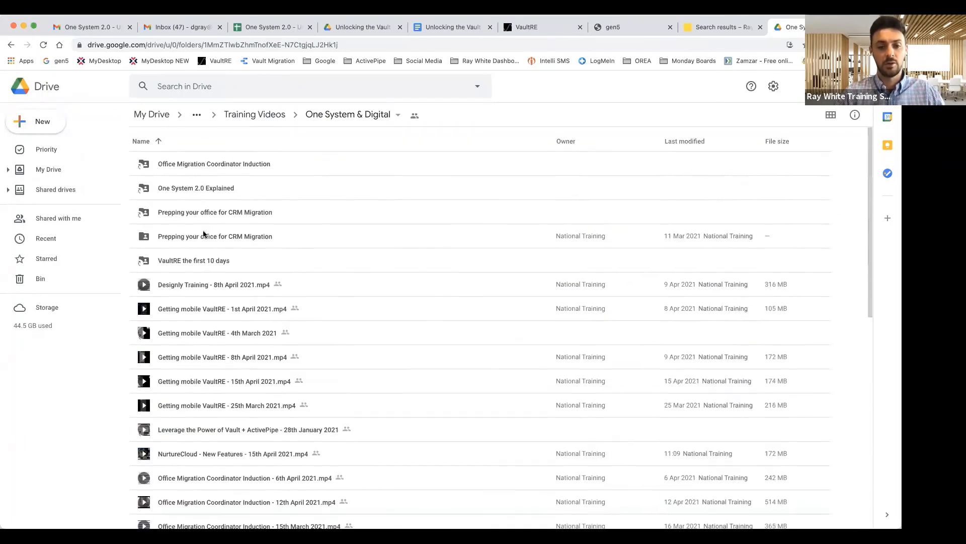
{"action": "left_click", "coordinate": [260, 114]}
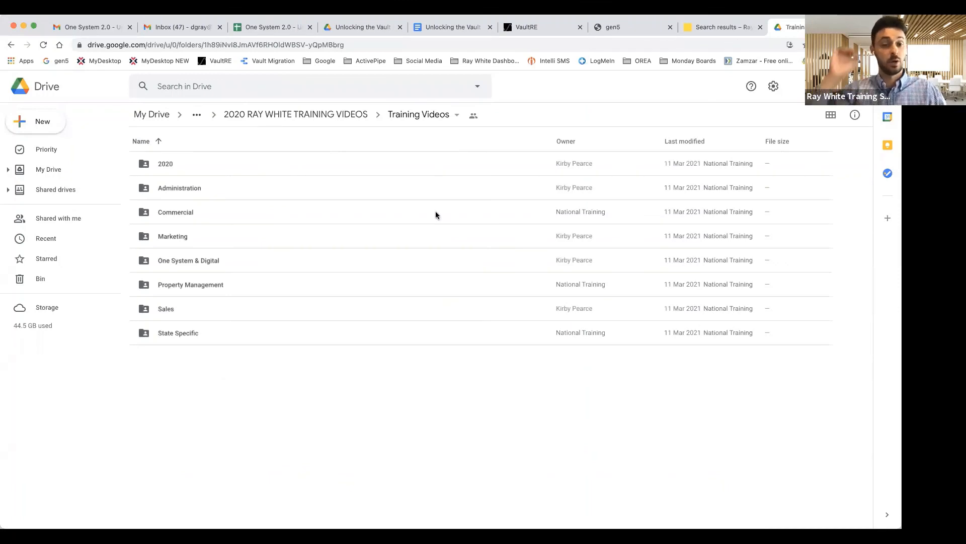